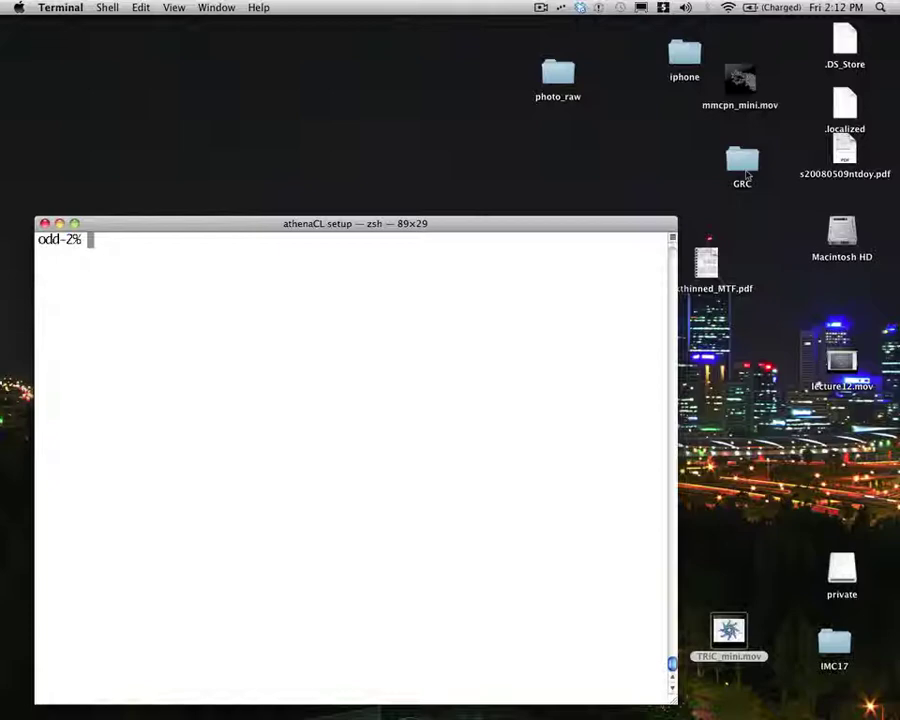
Launch e2.py, store test_image() as a, and open it with display(a)
text(e2.py)
key(Return)
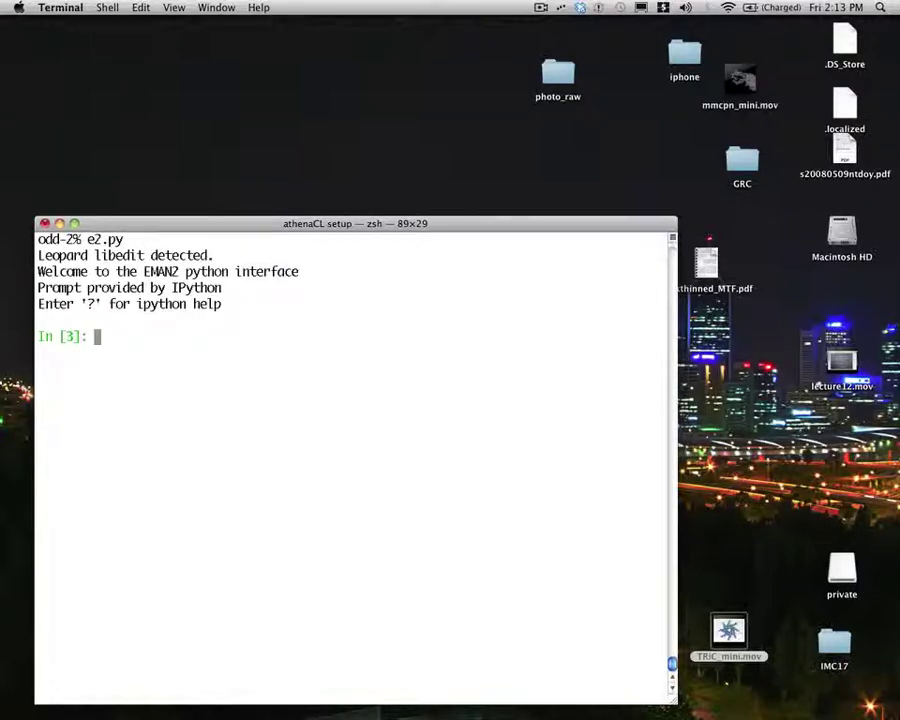
text(a=)
text(test_image())
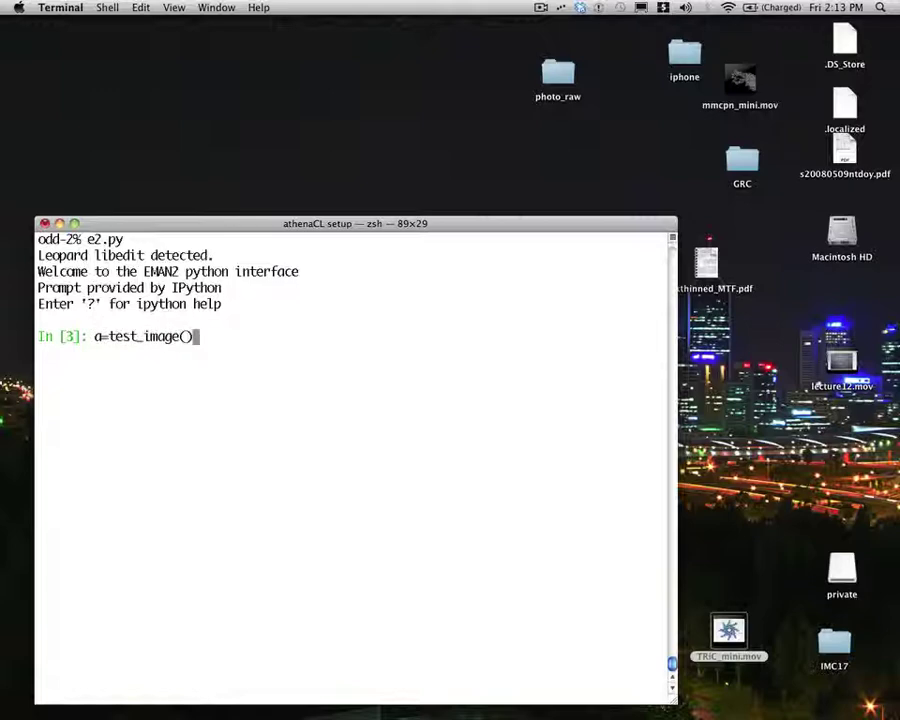
key(Return)
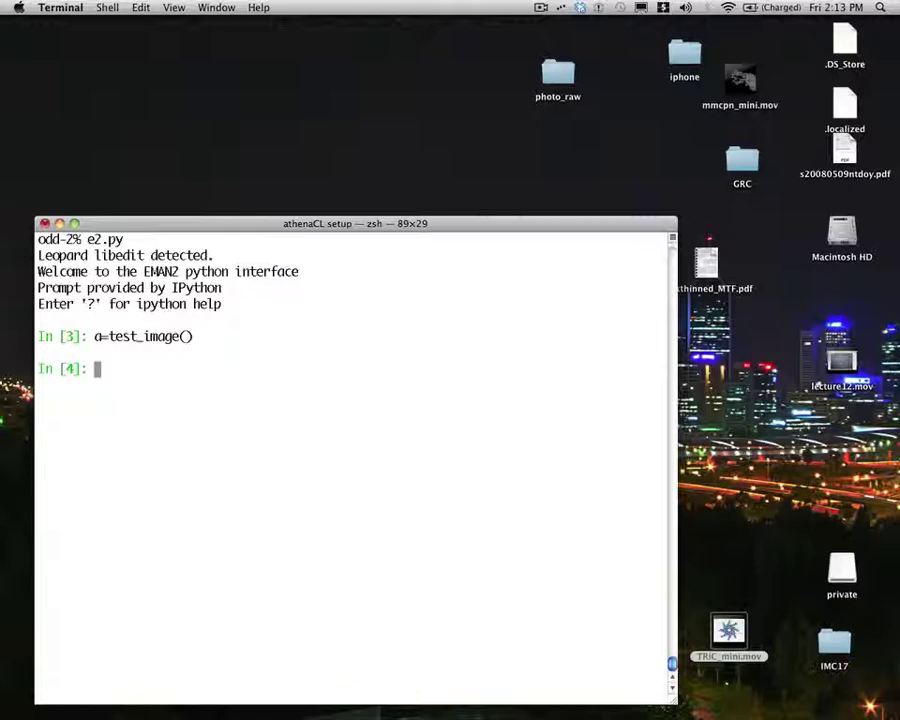
text(display(a))
key(Return)
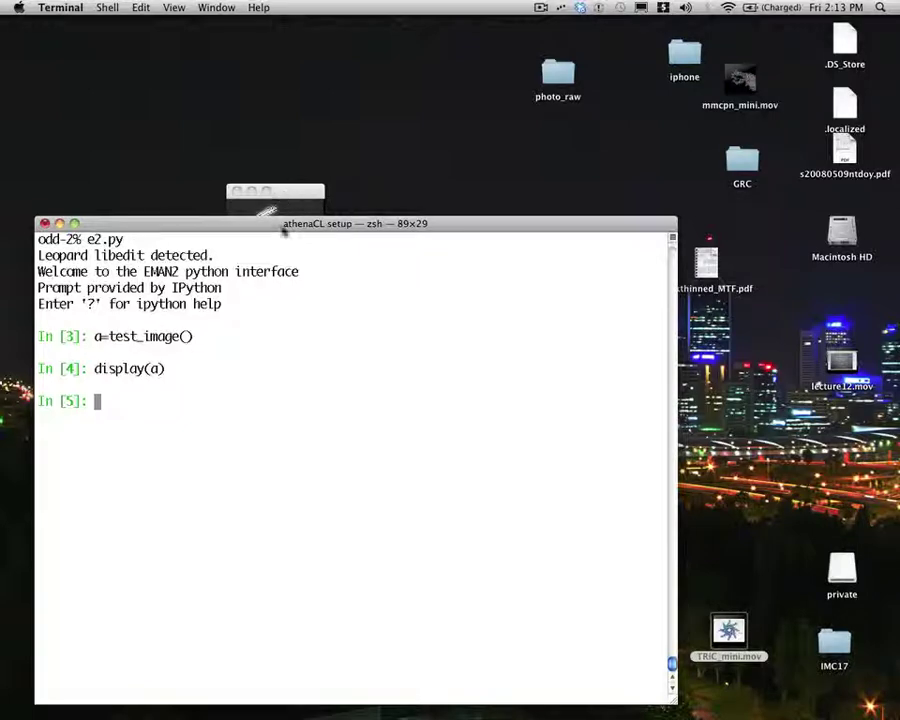
Enlarge the S image window at top-left, zoom the S, and move the Terminal below it
click(304, 200)
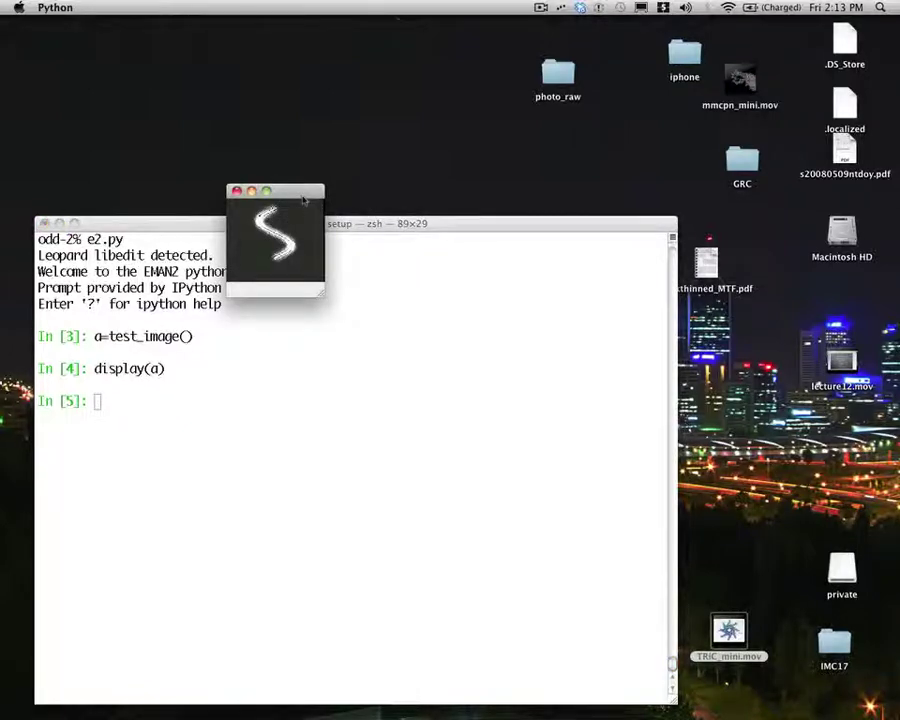
drag(304, 200, 140, 33)
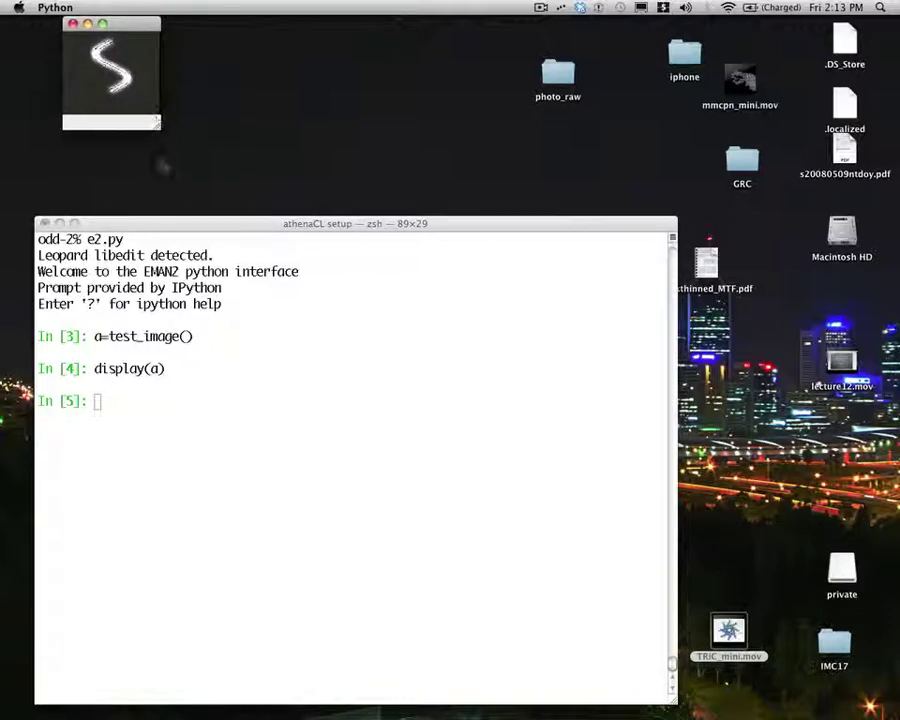
drag(158, 125, 276, 245)
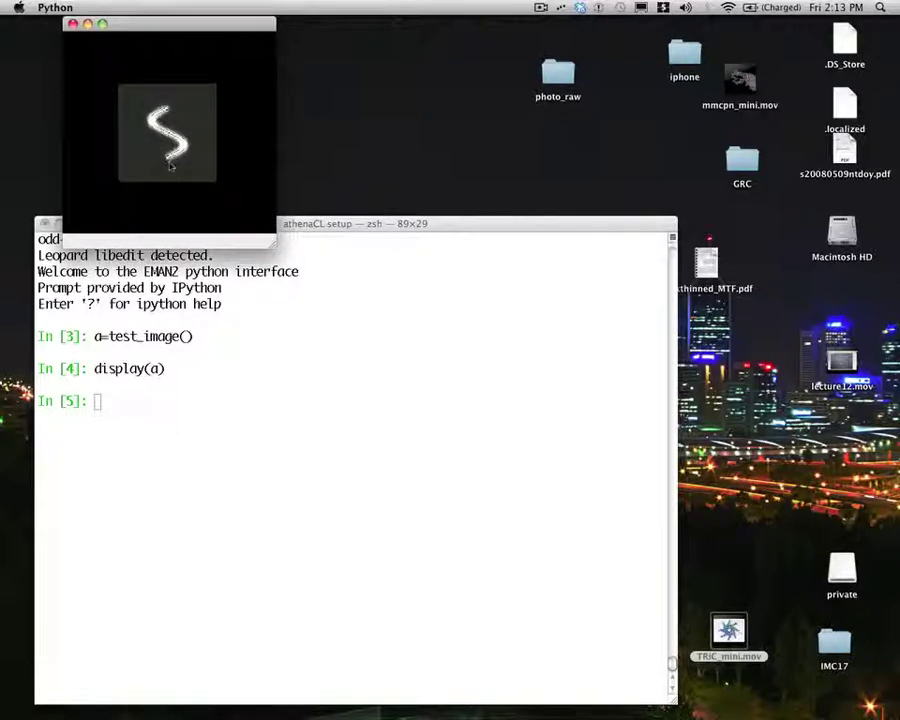
scroll(169, 165, up, 2)
scroll(170, 167, up, 2)
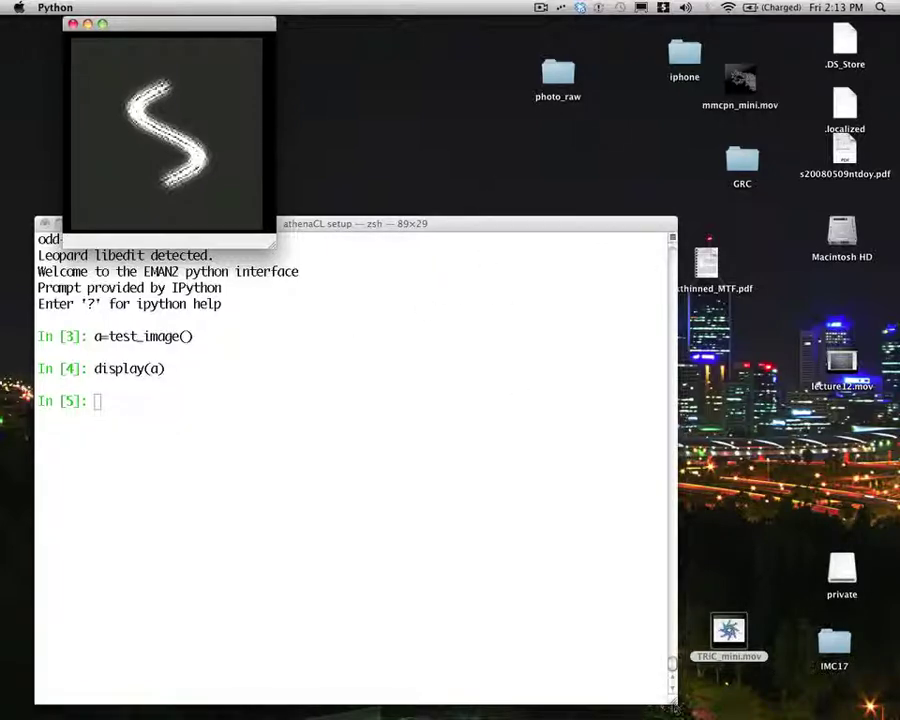
drag(672, 702, 673, 657)
drag(504, 224, 502, 272)
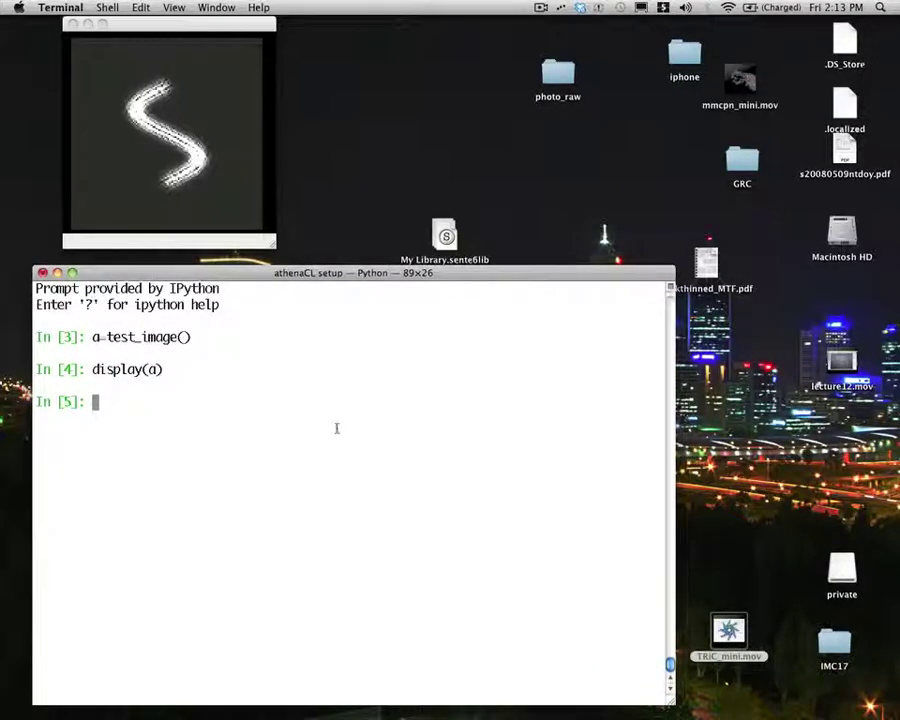
Rerun display(a) into an enlarged window beside the first and open its control panel
key(Up)
key(Return)
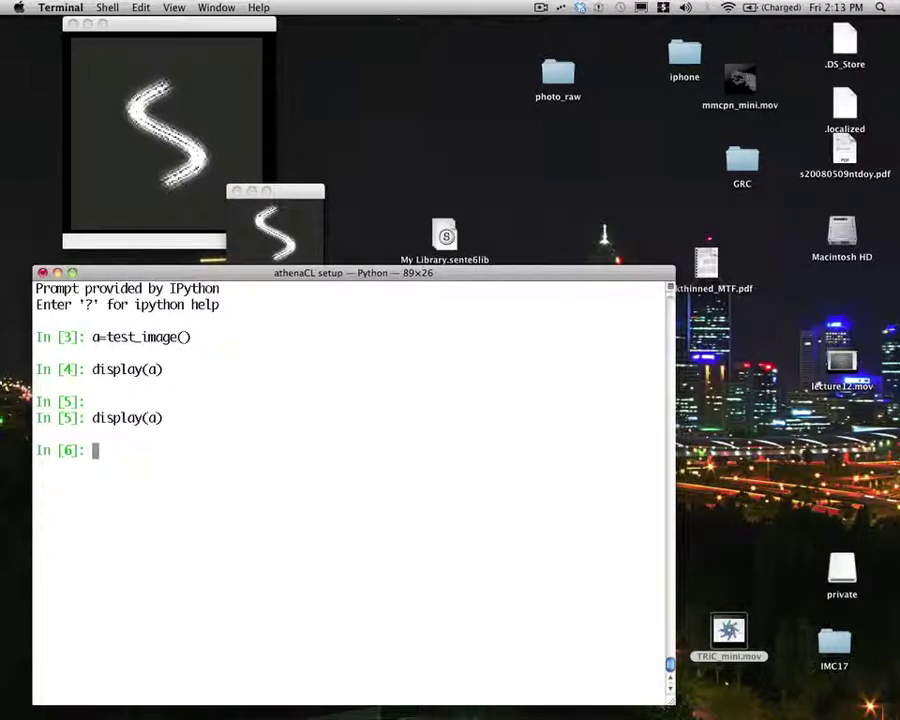
mouse_move(290, 192)
mouse_down()
mouse_move(355, 37)
mouse_move(346, 35)
mouse_up()
drag(378, 125, 505, 252)
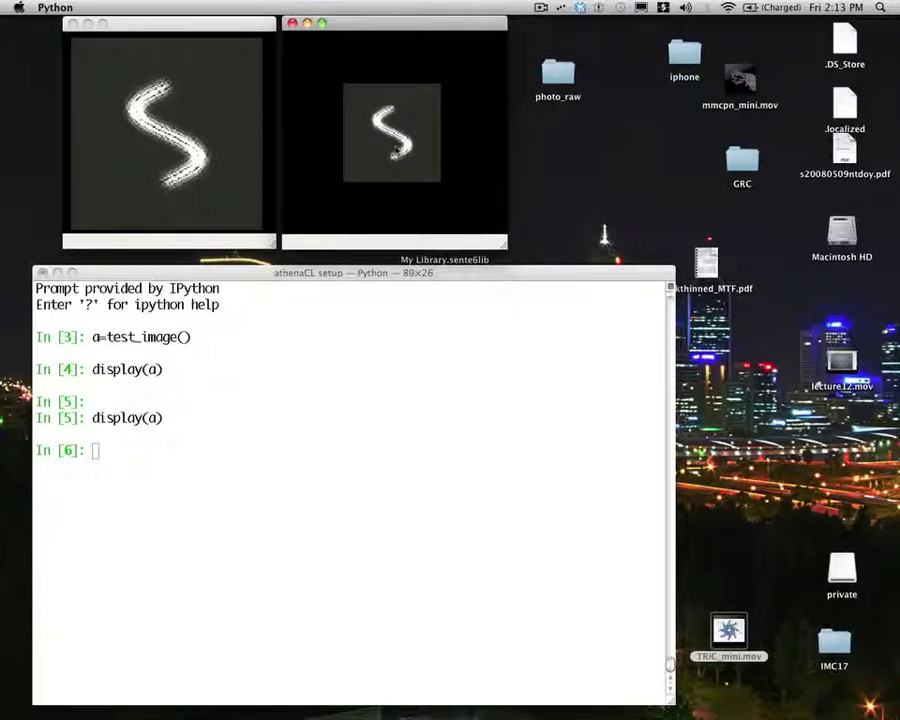
click(397, 155)
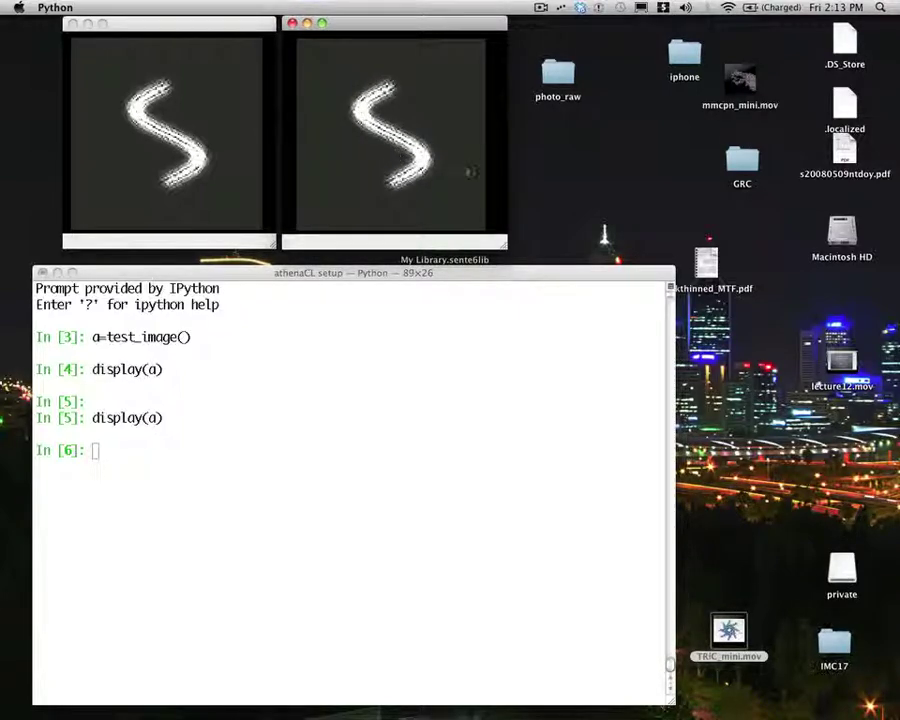
click(400, 136)
drag(538, 188, 790, 108)
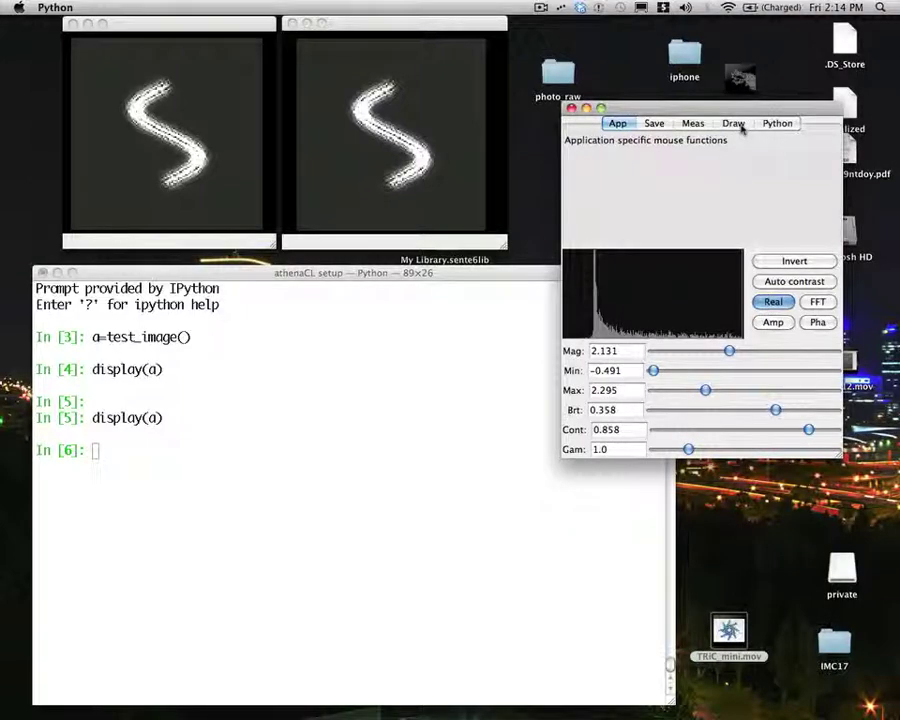
Use the Draw tab to paint a grey blob over the bottom of the S
click(740, 125)
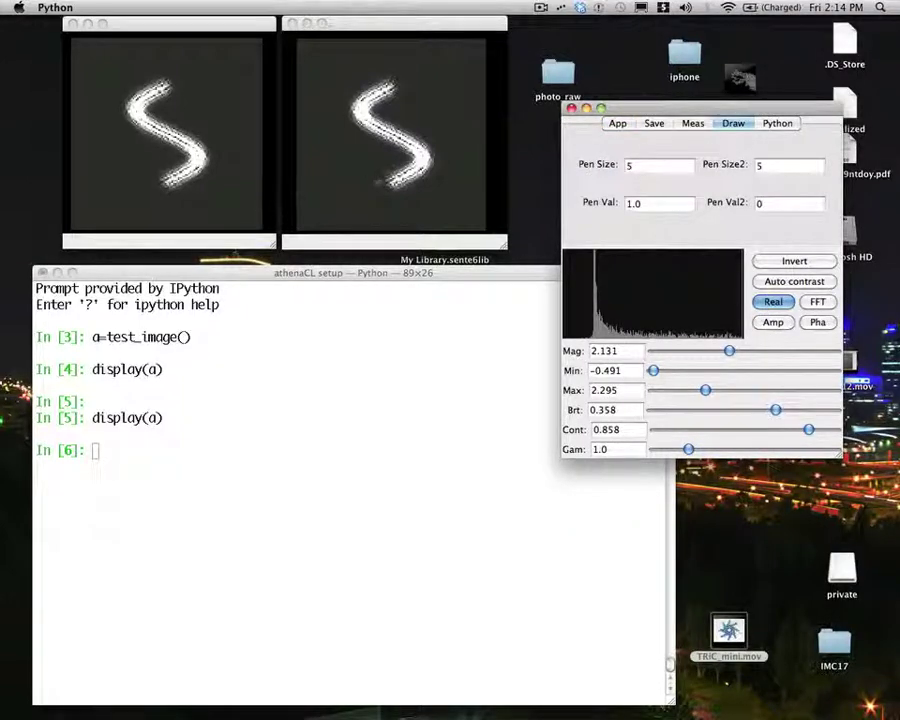
drag(370, 183, 430, 190)
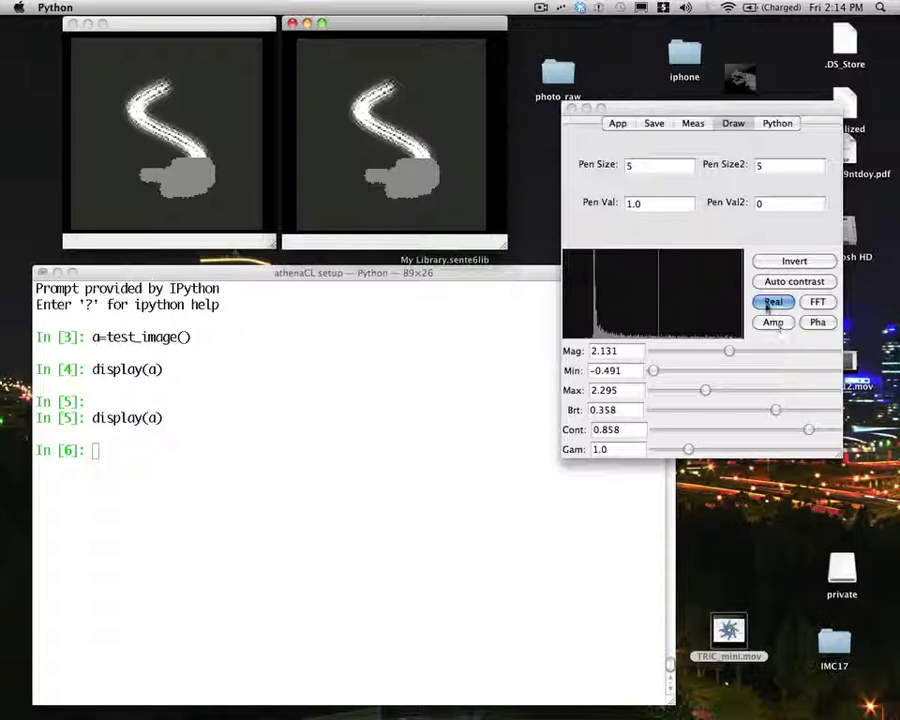
Show the Fourier amplitude with auto contrast, then switch to phase with auto contrast
click(775, 323)
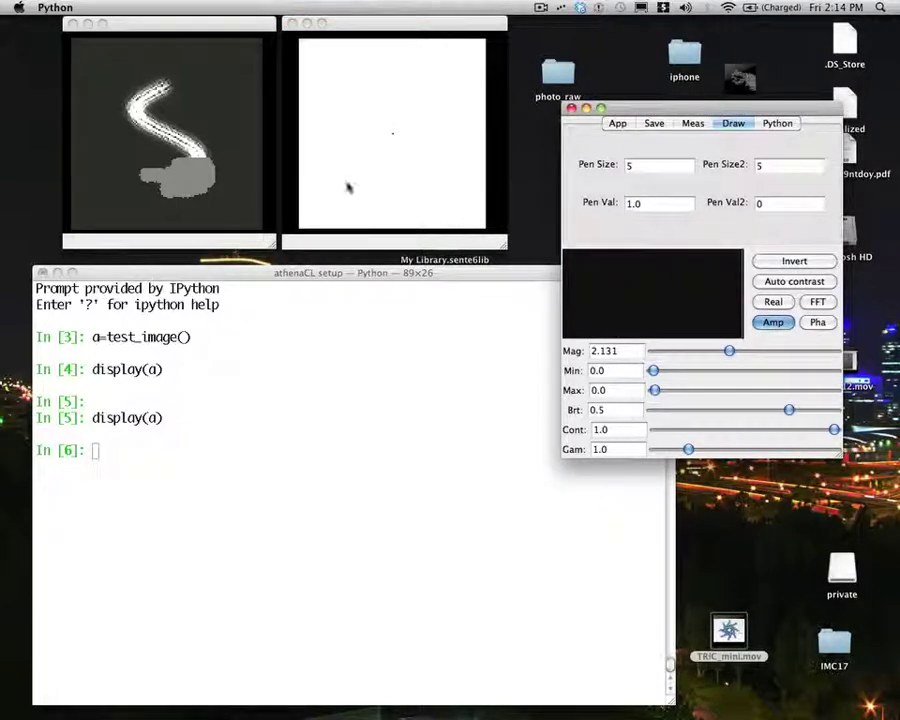
click(393, 135)
click(805, 284)
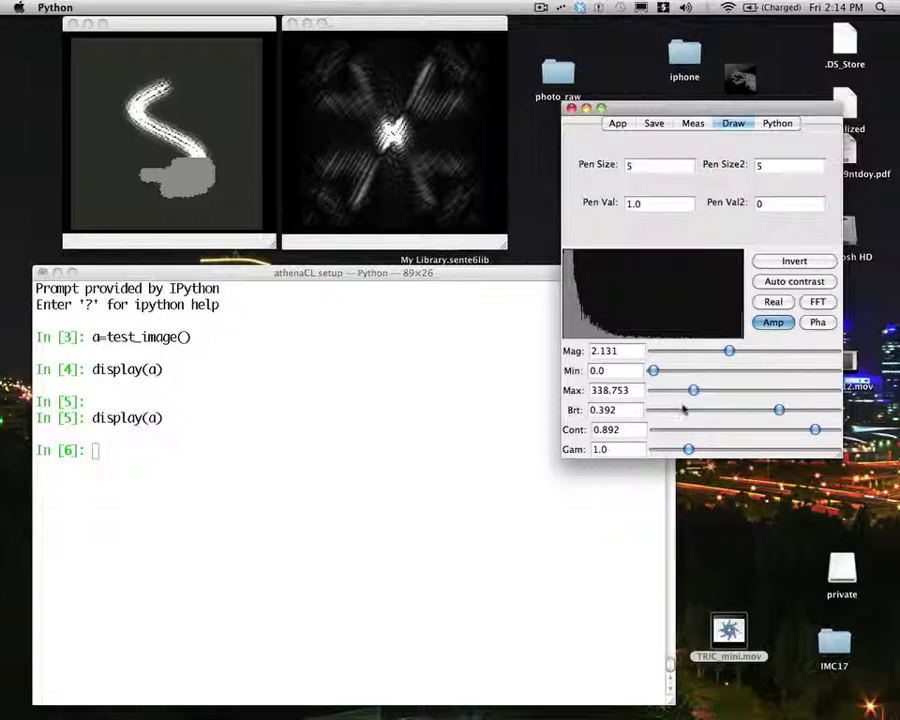
mouse_move(693, 390)
mouse_down()
mouse_move(663, 392)
mouse_move(680, 390)
mouse_up()
click(812, 282)
click(820, 323)
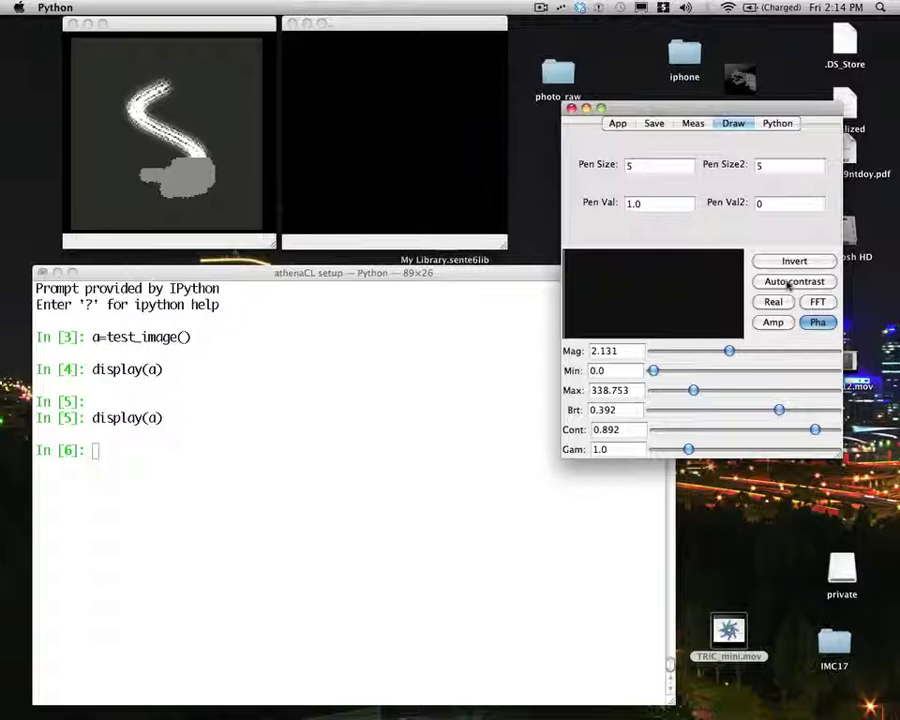
click(789, 282)
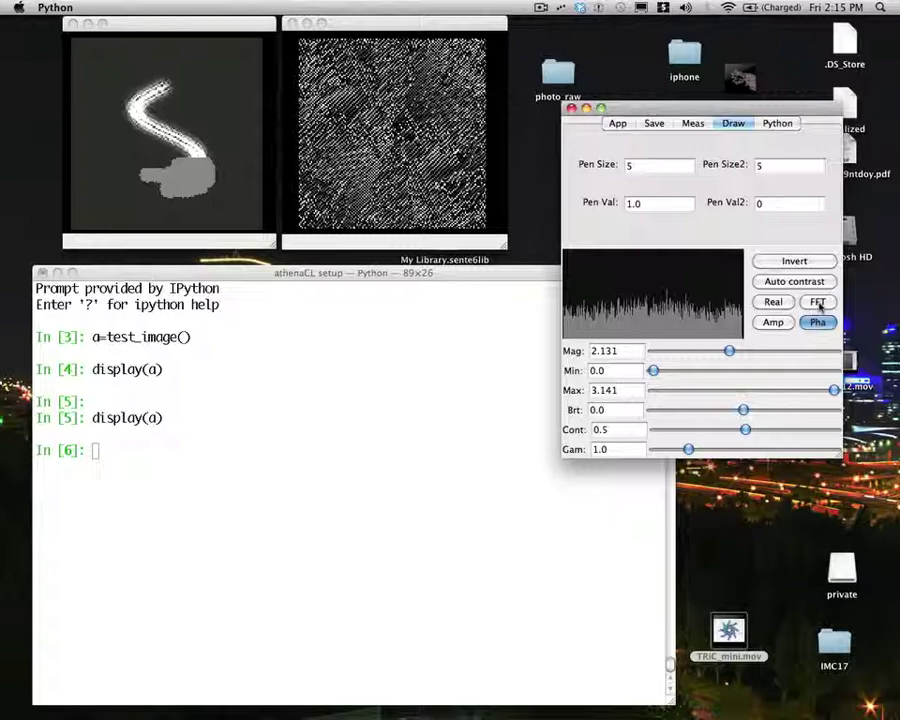
Show the colour FFT with auto contrast and a lowered Max to reveal the starburst
click(818, 303)
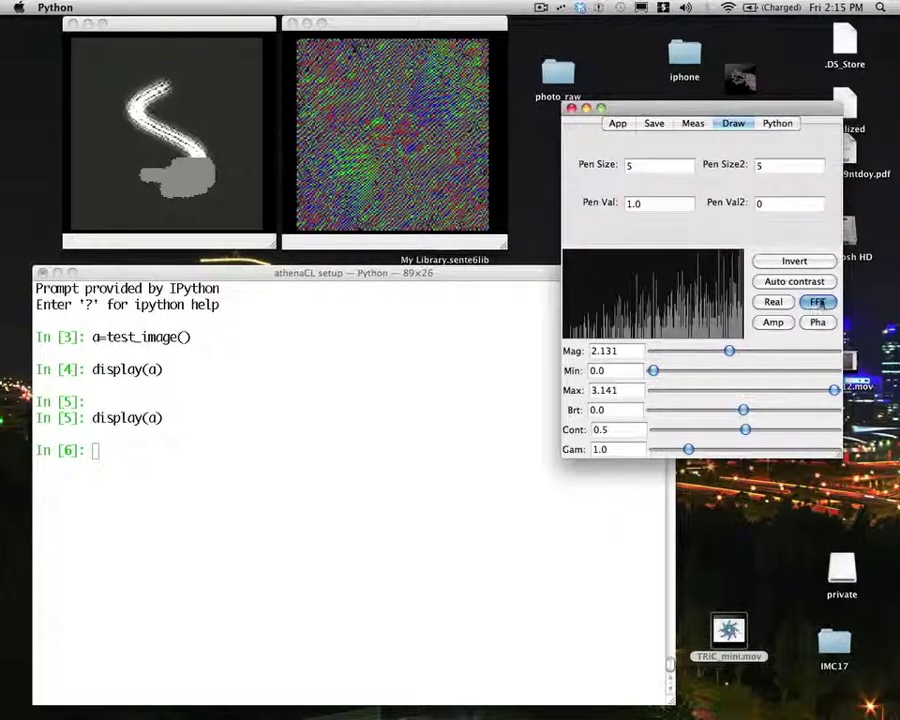
click(795, 282)
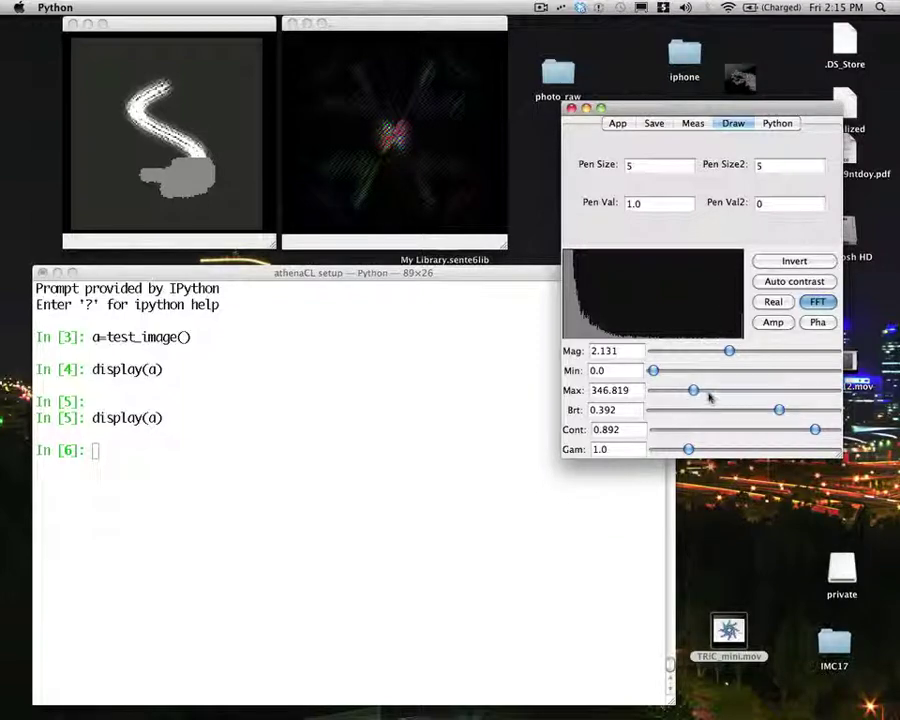
drag(694, 391, 661, 390)
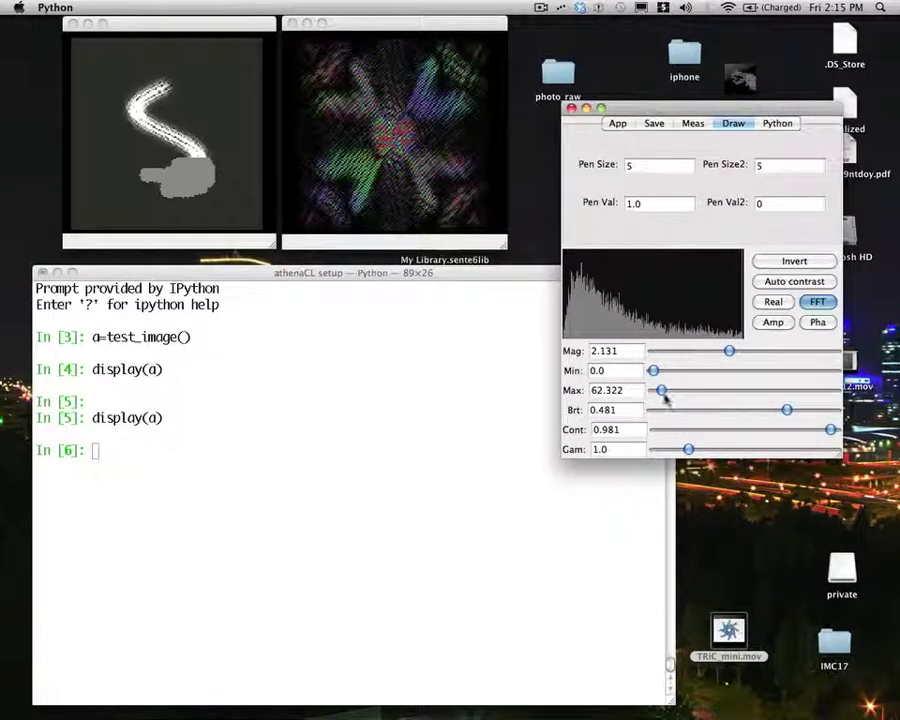
mouse_move(661, 390)
mouse_down()
mouse_move(652, 391)
mouse_move(668, 398)
mouse_up()
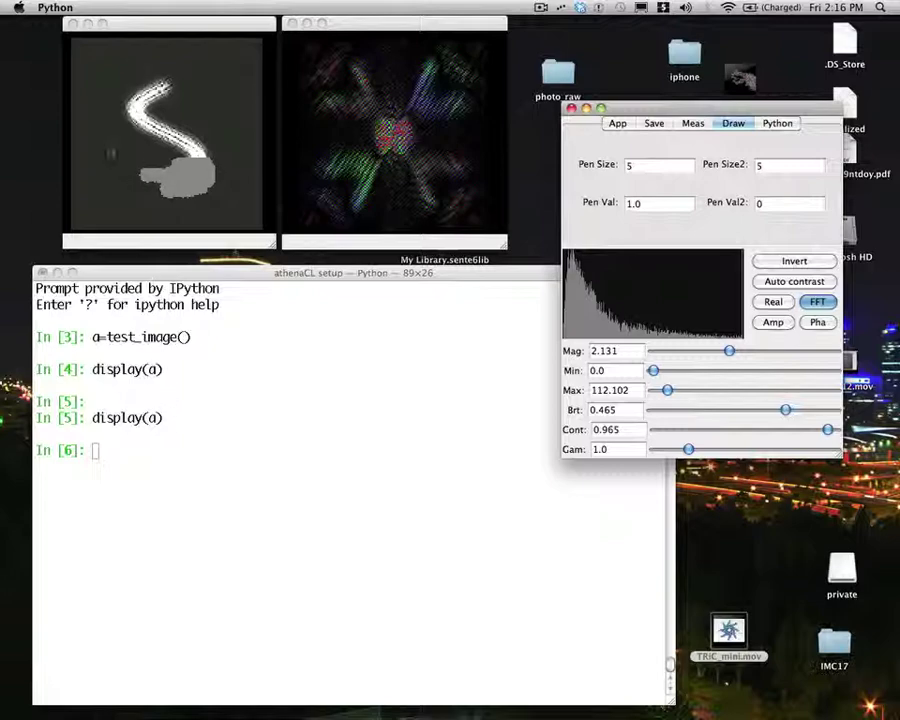
Paint a small lobe on the blob's left edge
click(147, 174)
drag(147, 174, 142, 173)
click(356, 393)
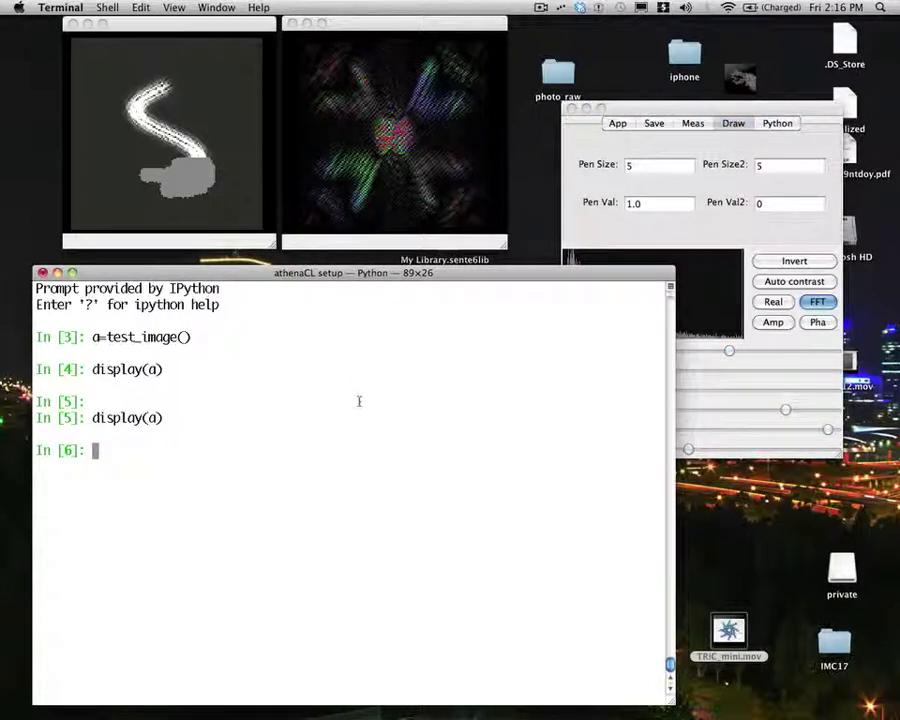
Run a.to_zero() and then a[0,1]=1.0 in the shell
text(a.to_zero())
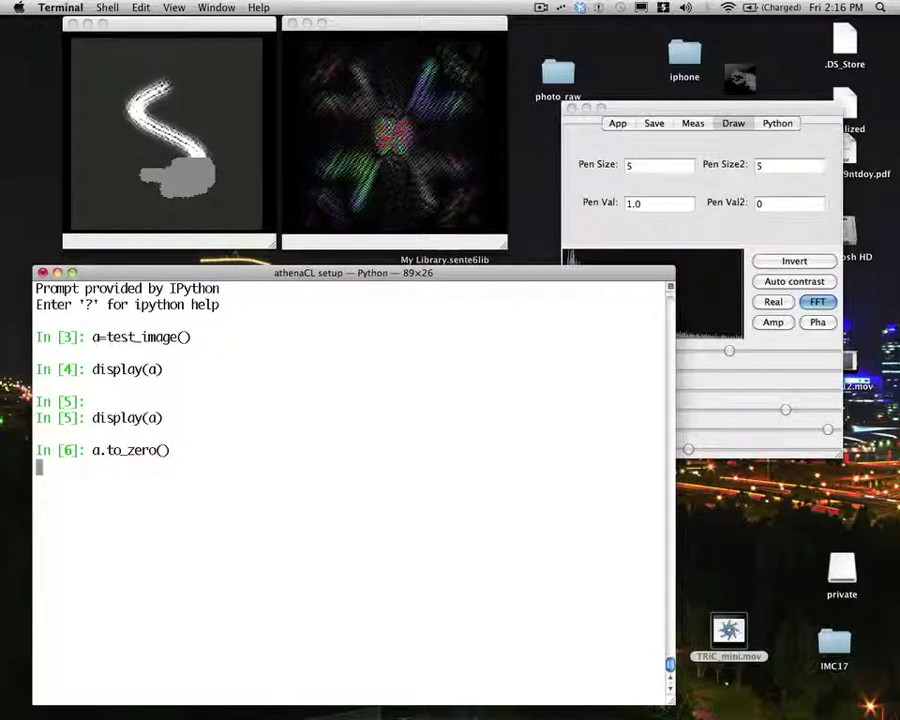
key(Return)
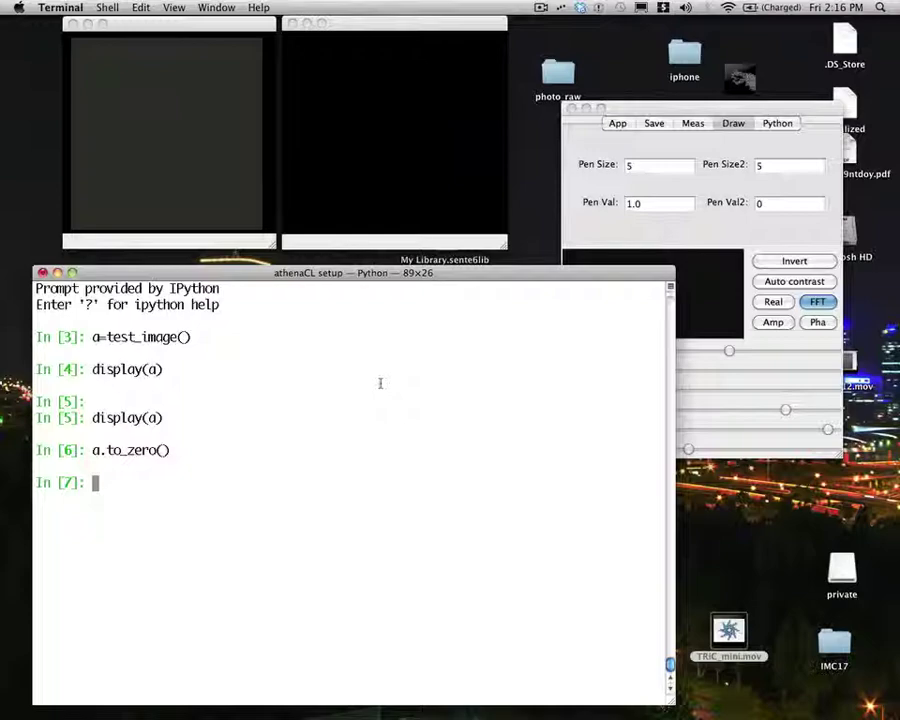
text(a[)
text(0,1]=)
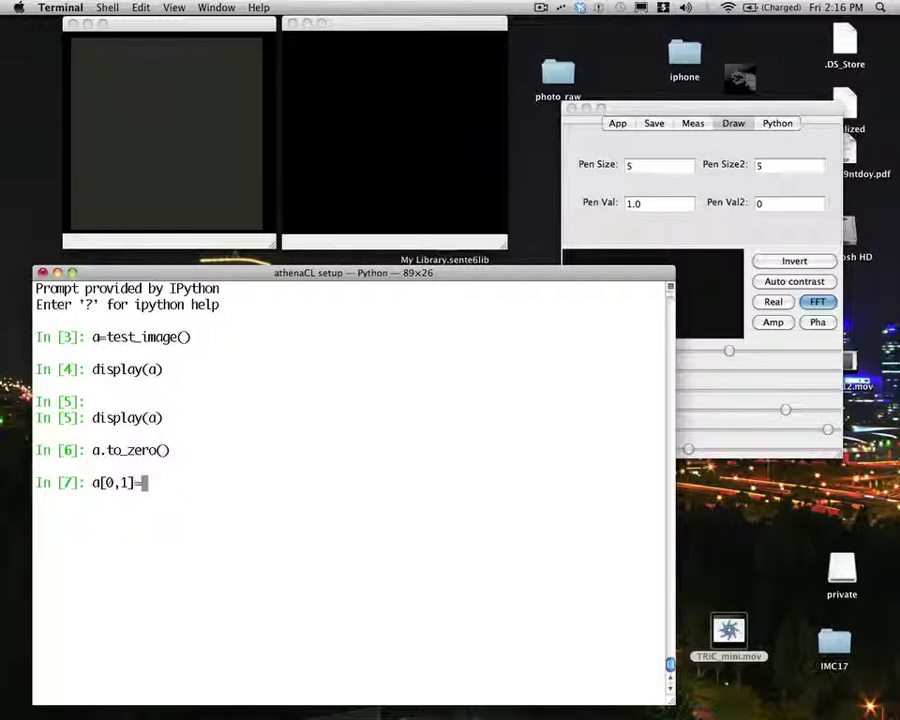
text(1.0)
key(Return)
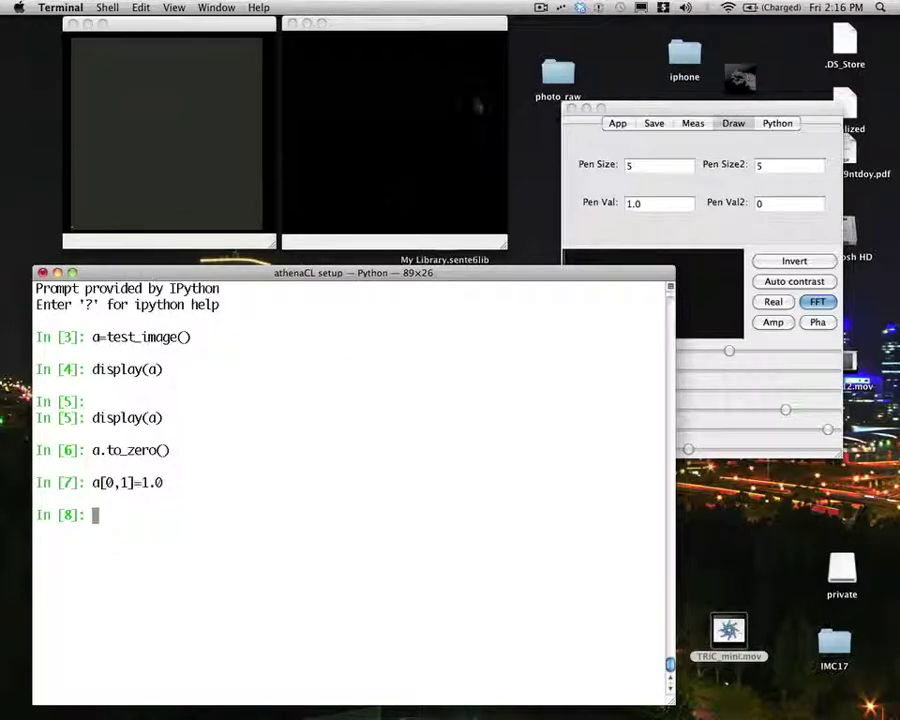
Apply auto contrast to the single-pixel image's Fourier display, giving rainbow colour bands
click(739, 106)
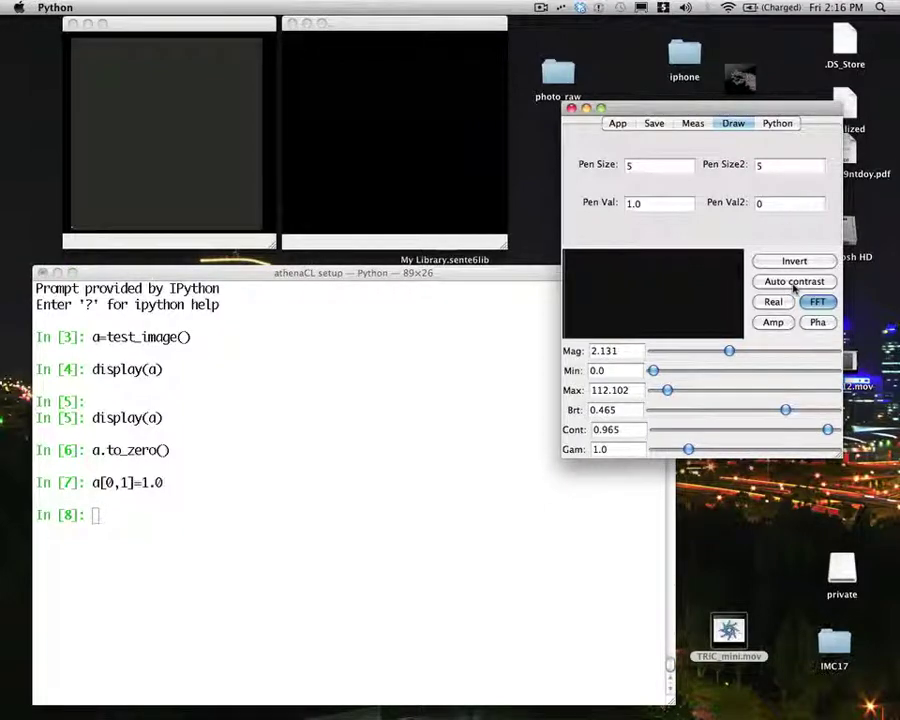
click(794, 282)
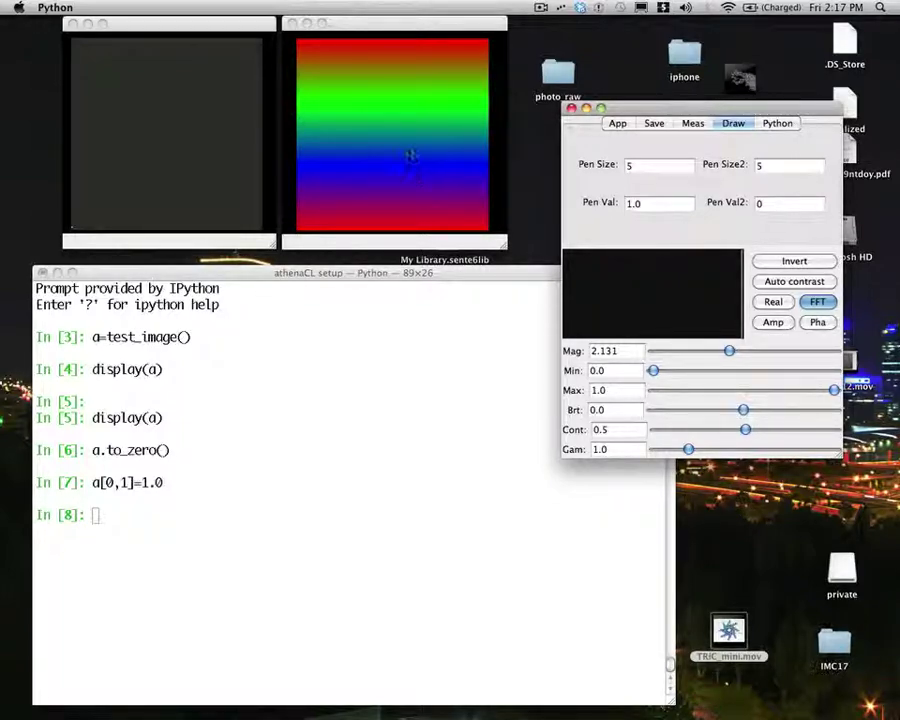
Compute the image's Fourier transform with b=a.do_fft()
click(191, 516)
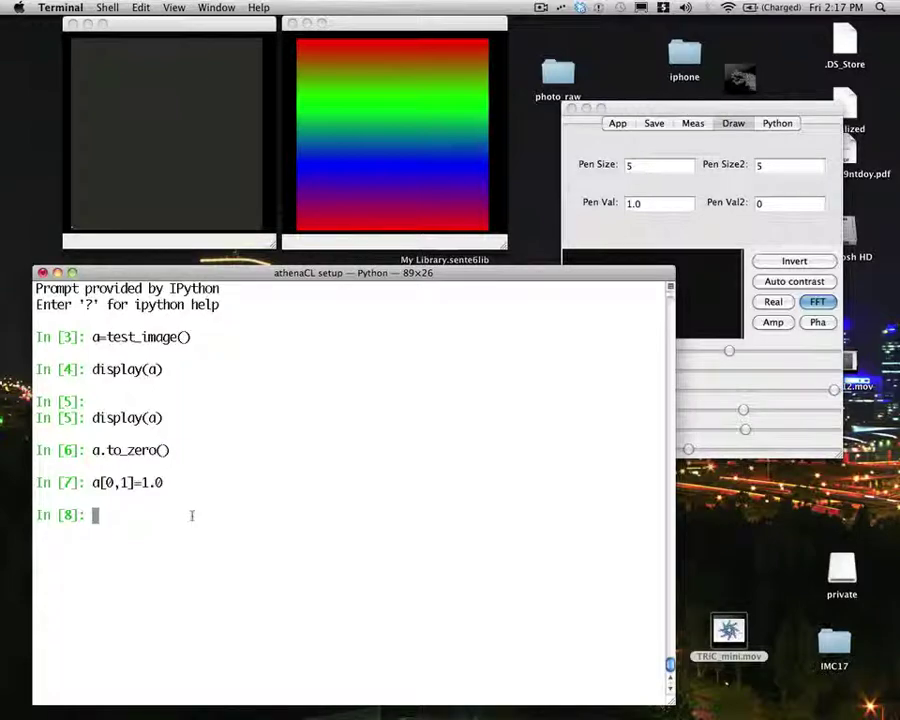
text(b=)
text(a.do_fft())
key(Return)
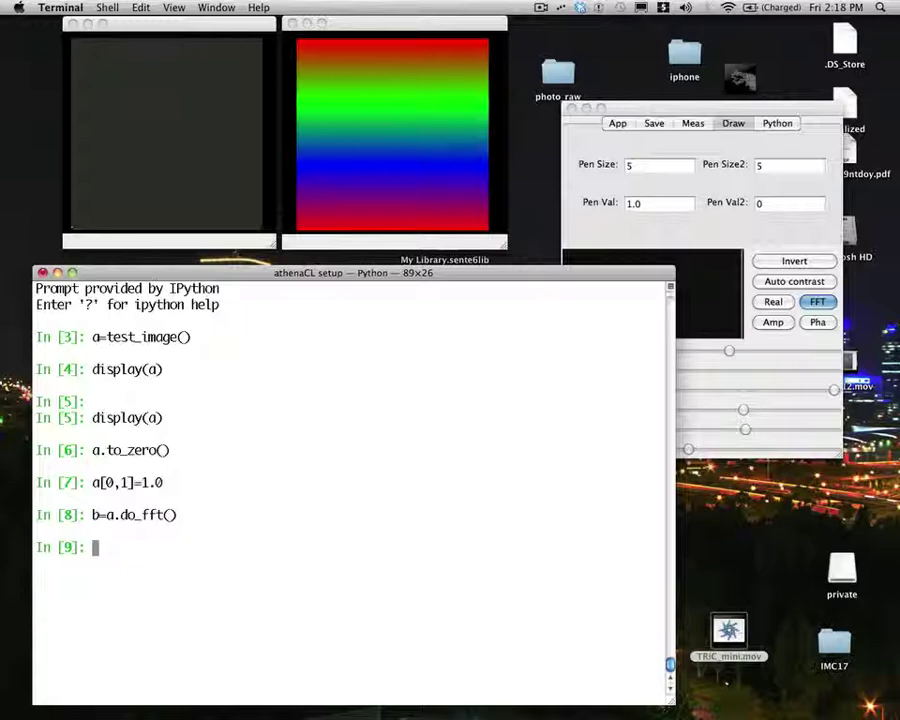
Evaluate b[0,0] and b[1,0], both returning 1+0j
text(a[0)
key(BackSpace)
key(BackSpace)
key(BackSpace)
text(b[0,0])
key(Return)
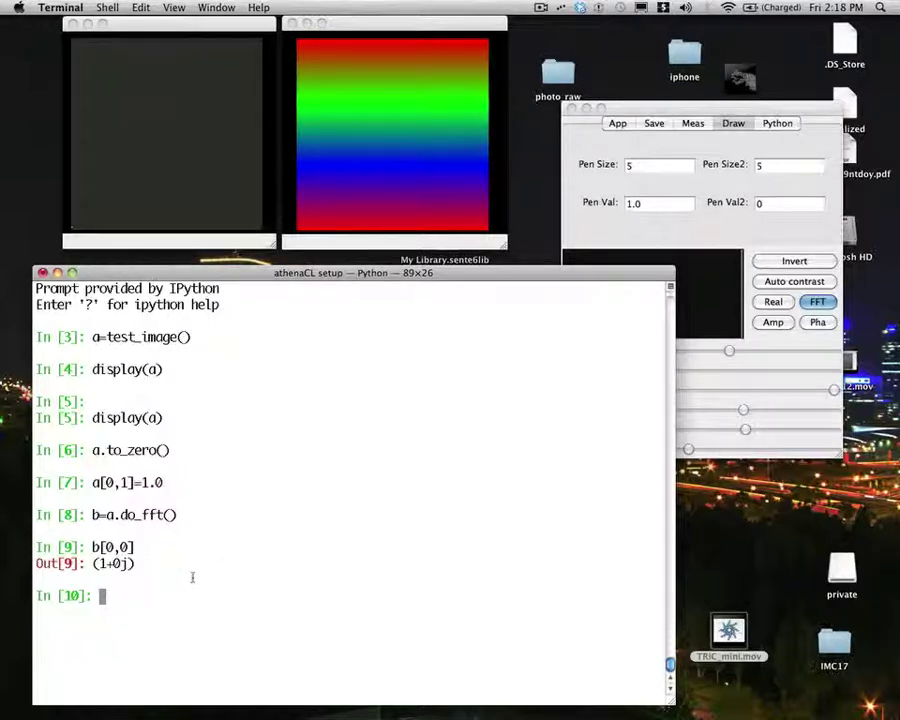
text(b[0,0])
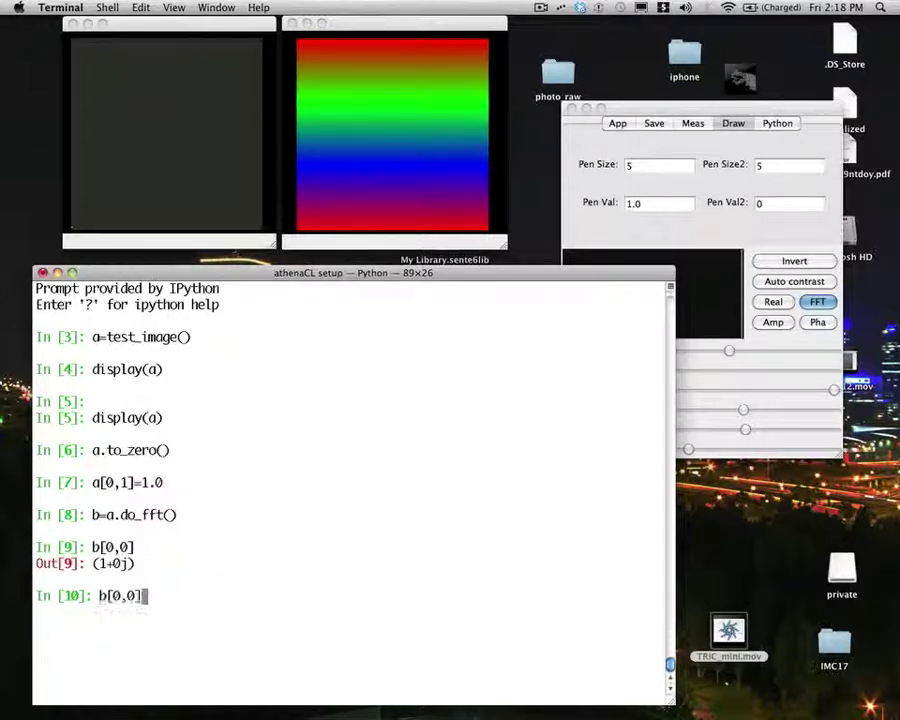
key(Left)
key(Left)
key(Left)
key(BackSpace)
text(1)
key(Return)
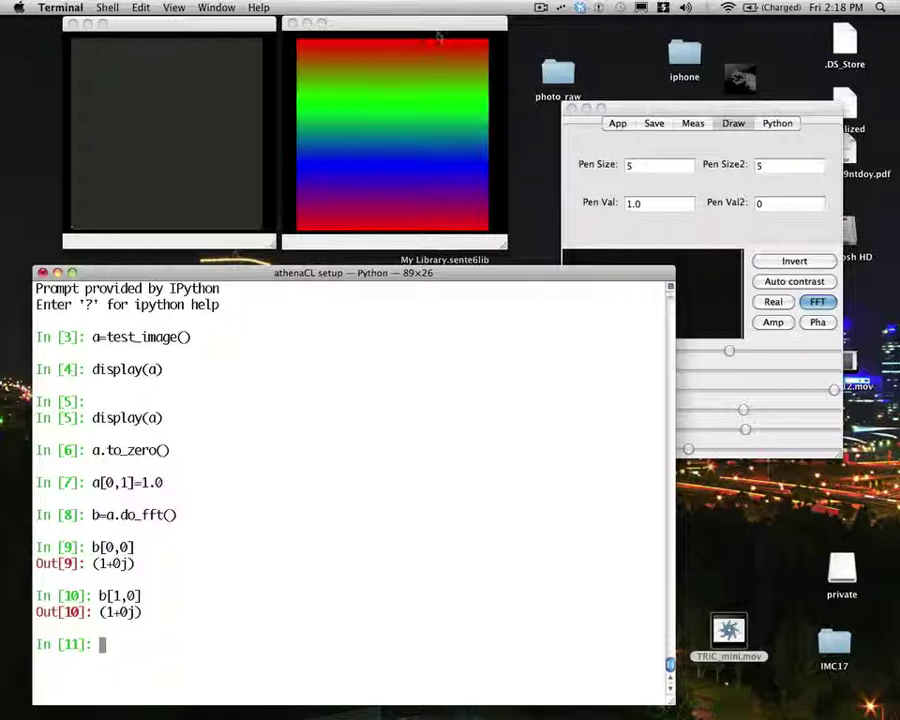
Bring the colour Fourier transform image window to the front
click(398, 30)
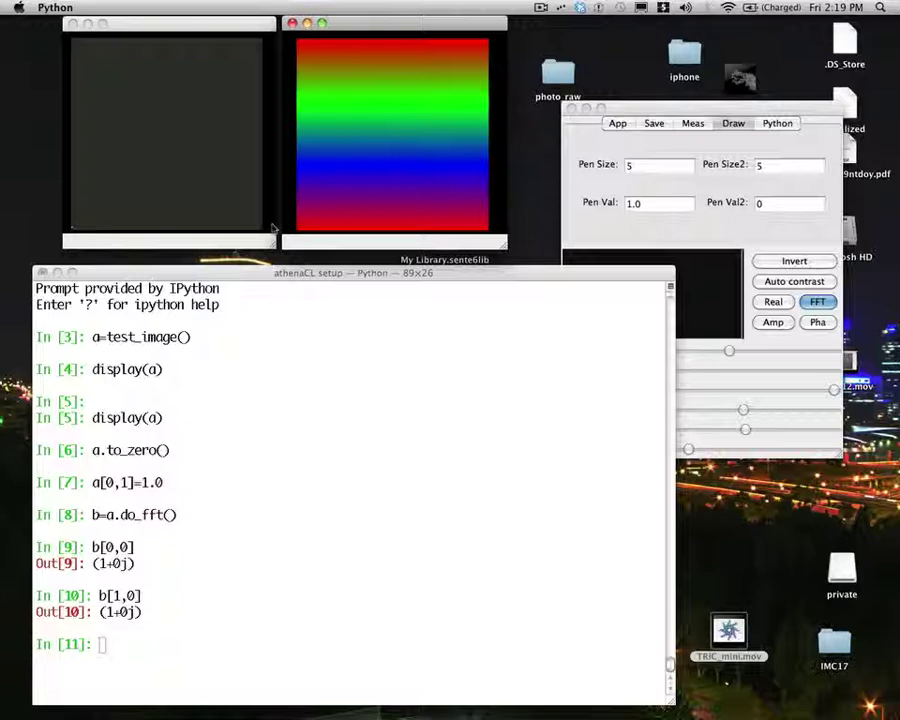
Assign 1.0 to pixels b[127,0] and a[0,127] at the IPython prompt
click(297, 397)
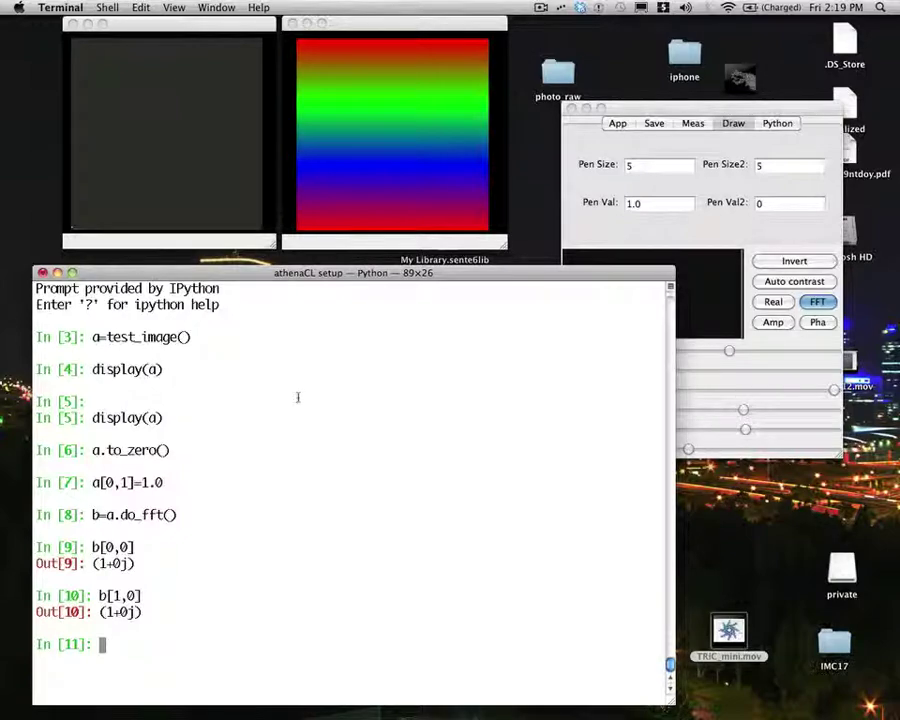
text(b[)
text(127,0]=1.0)
key(Return)
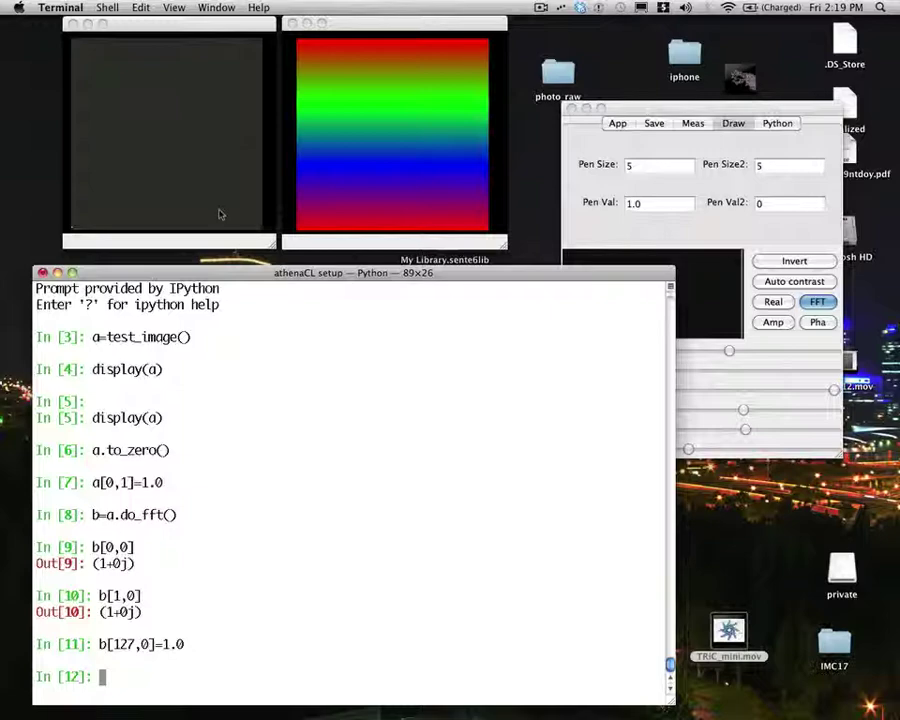
key(Up)
key(Down)
text(a[)
text(0,127]=1)
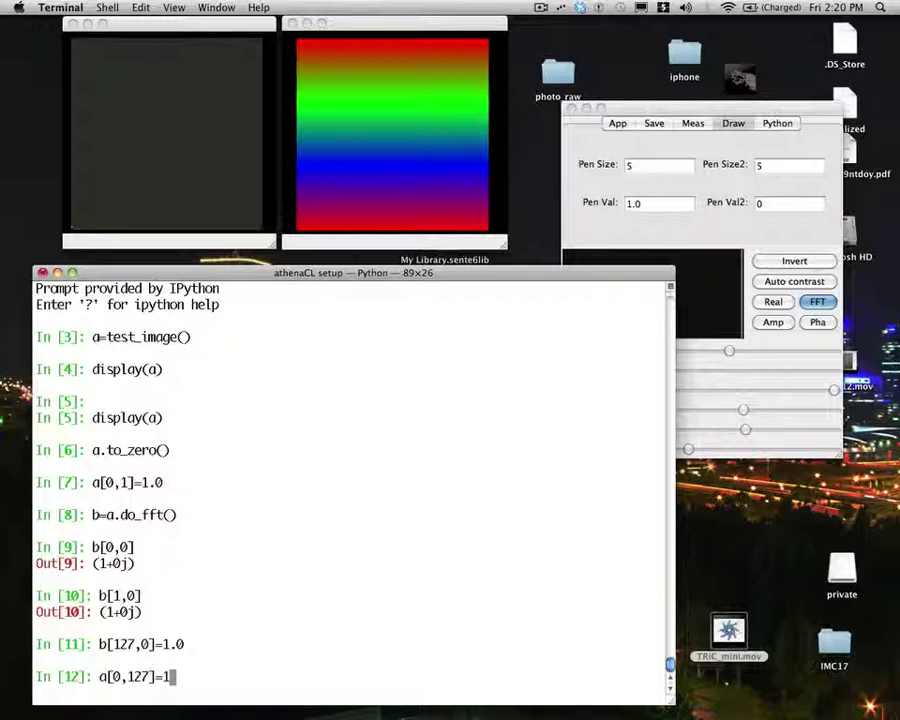
text(.0)
key(Return)
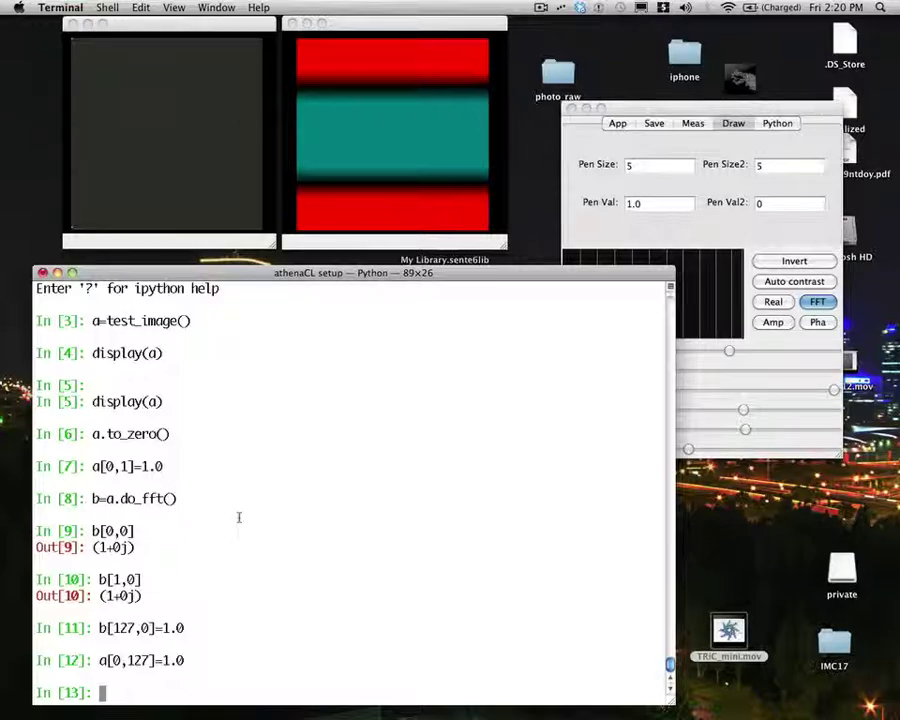
Run a[1,0]=1.0 and a[127,0]=1.0 in the e2.py shell
text(a[1,0]=1.0)
key(Return)
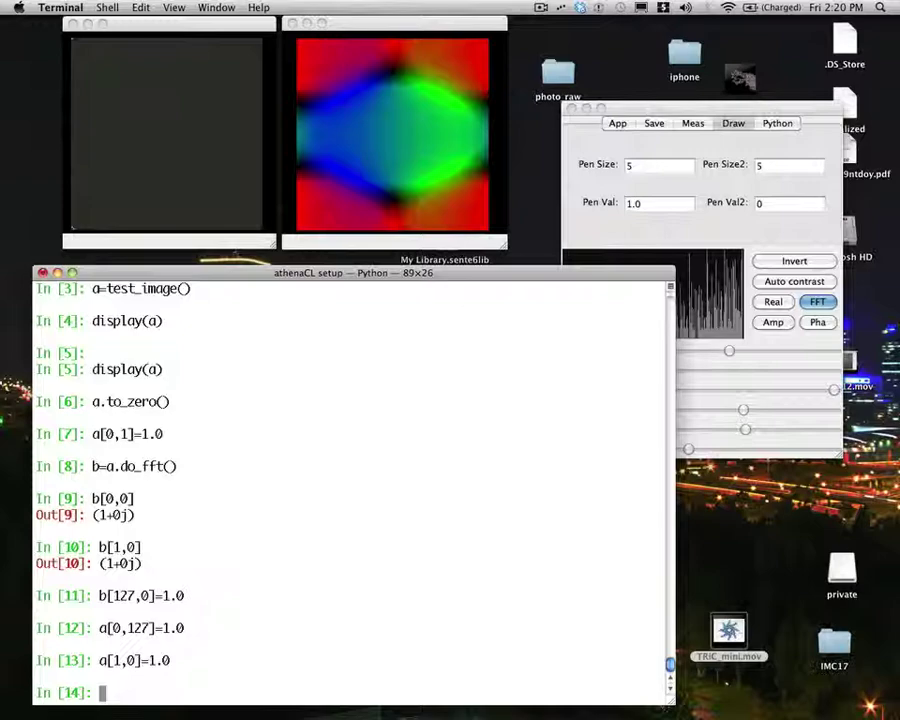
text(a[)
text(0,)
key(BackSpace)
key(BackSpace)
text(127,0]=)
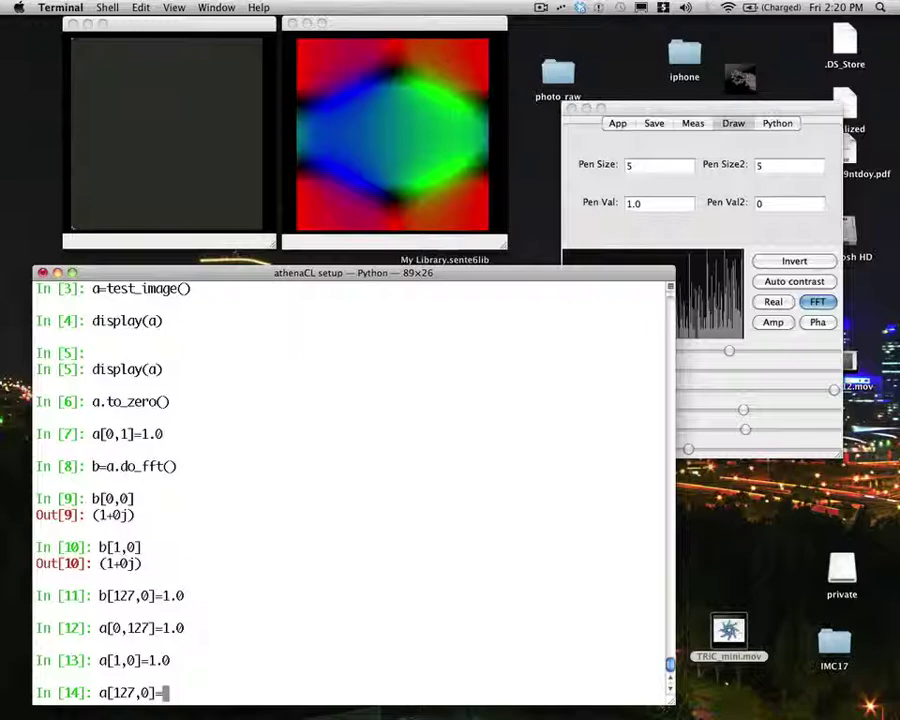
text(1.0)
key(Return)
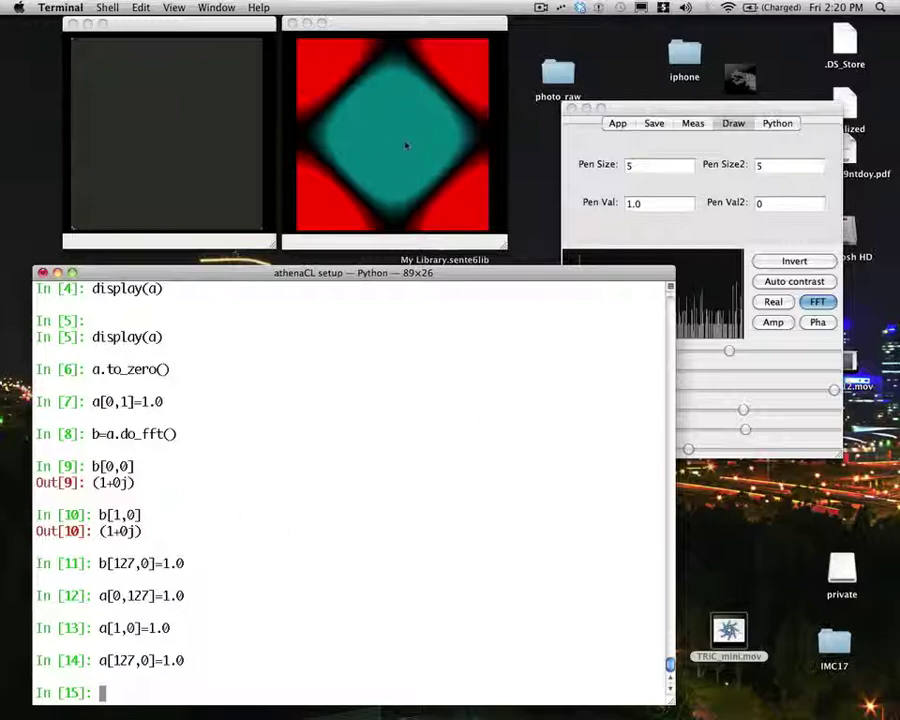
Measure pixel values across the teal diamond with the Meas tool, then apply Auto contrast
click(808, 157)
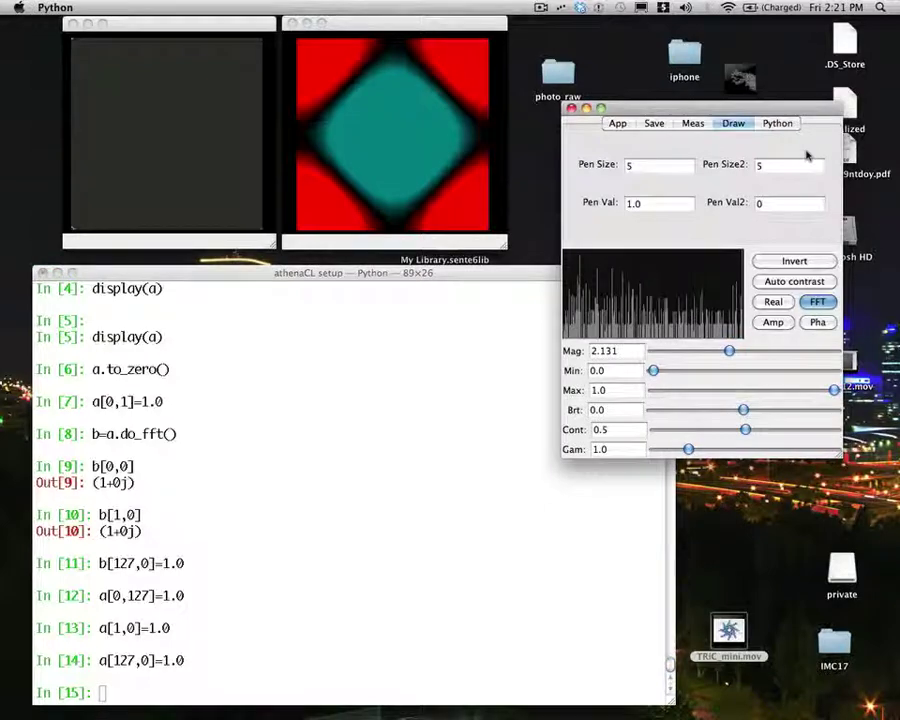
click(698, 125)
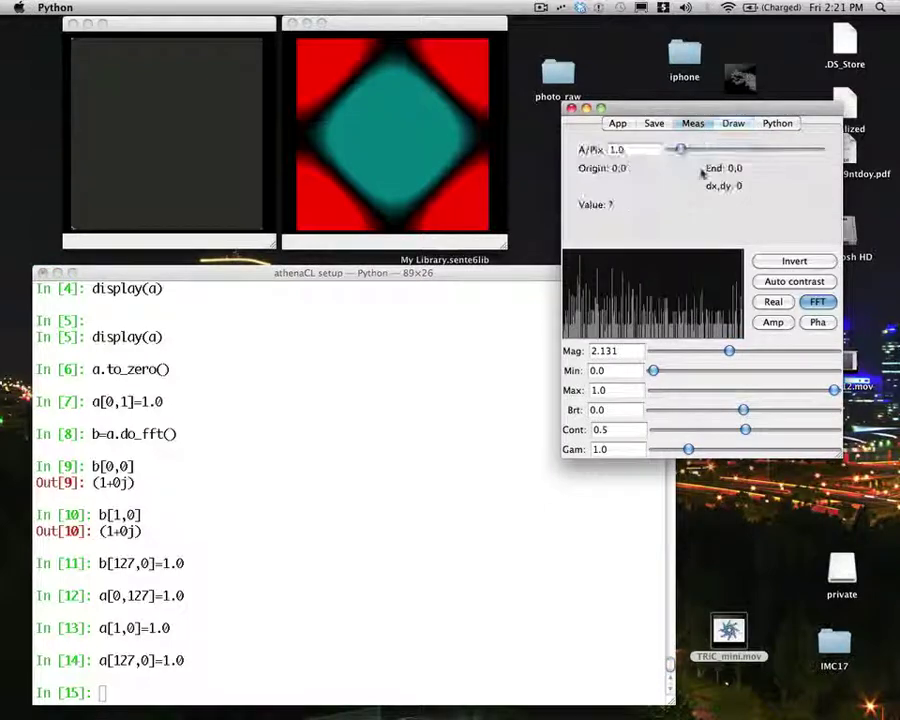
mouse_move(407, 157)
mouse_down()
mouse_move(425, 135)
mouse_move(412, 127)
mouse_move(389, 158)
mouse_up()
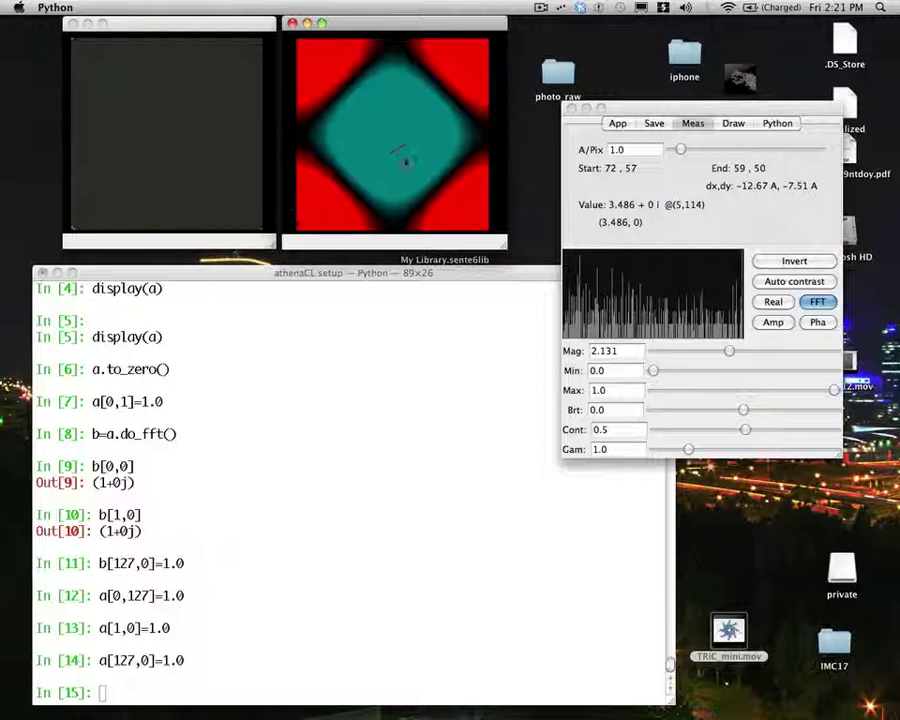
click(398, 158)
mouse_move(403, 164)
mouse_down()
mouse_move(406, 140)
mouse_move(413, 148)
mouse_up()
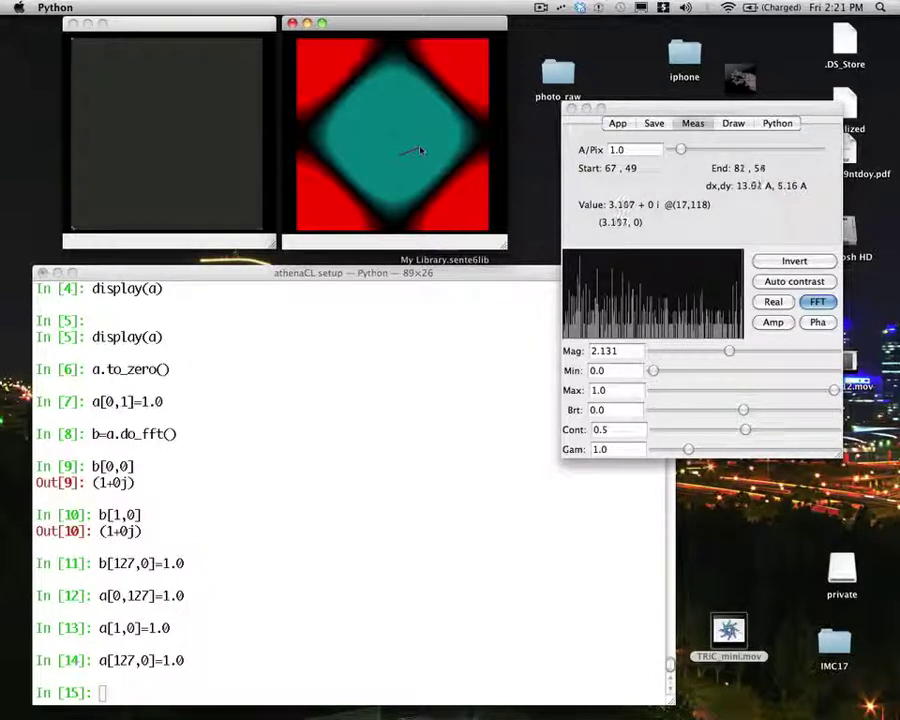
drag(413, 148, 420, 140)
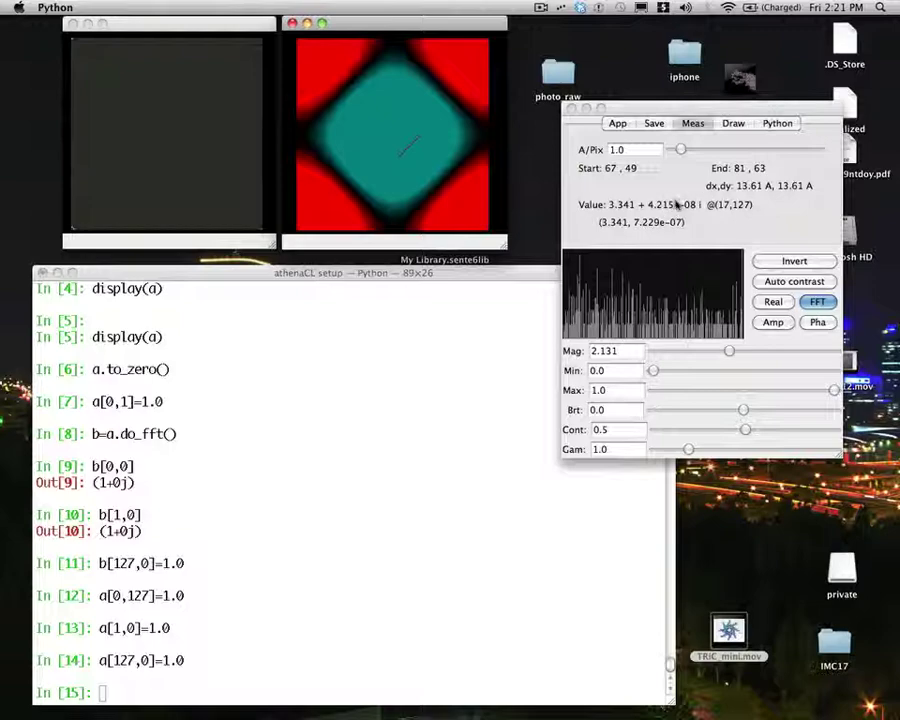
drag(419, 129, 420, 138)
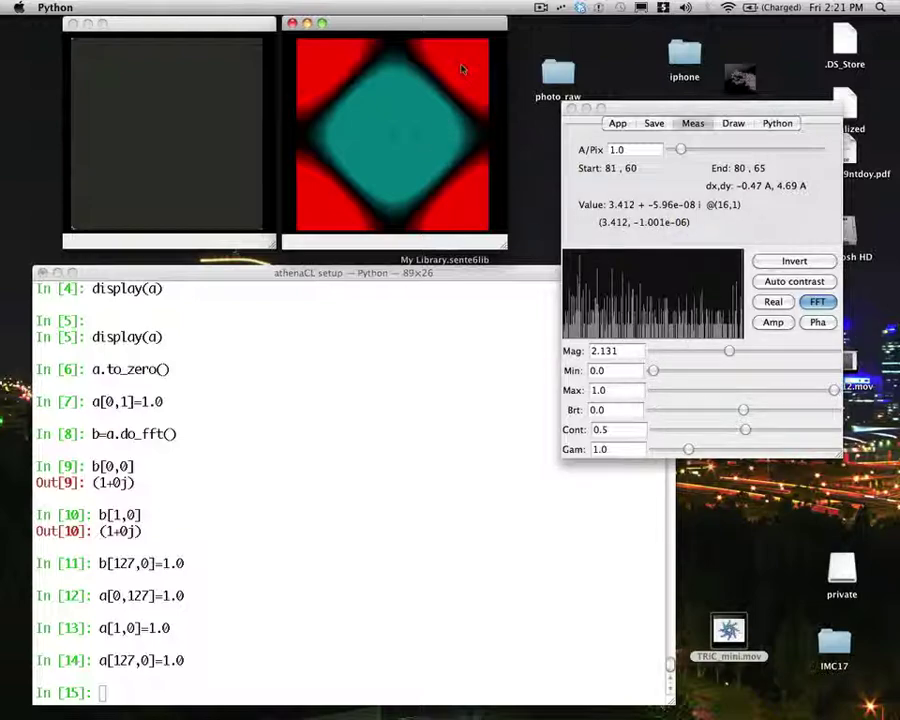
drag(461, 64, 464, 67)
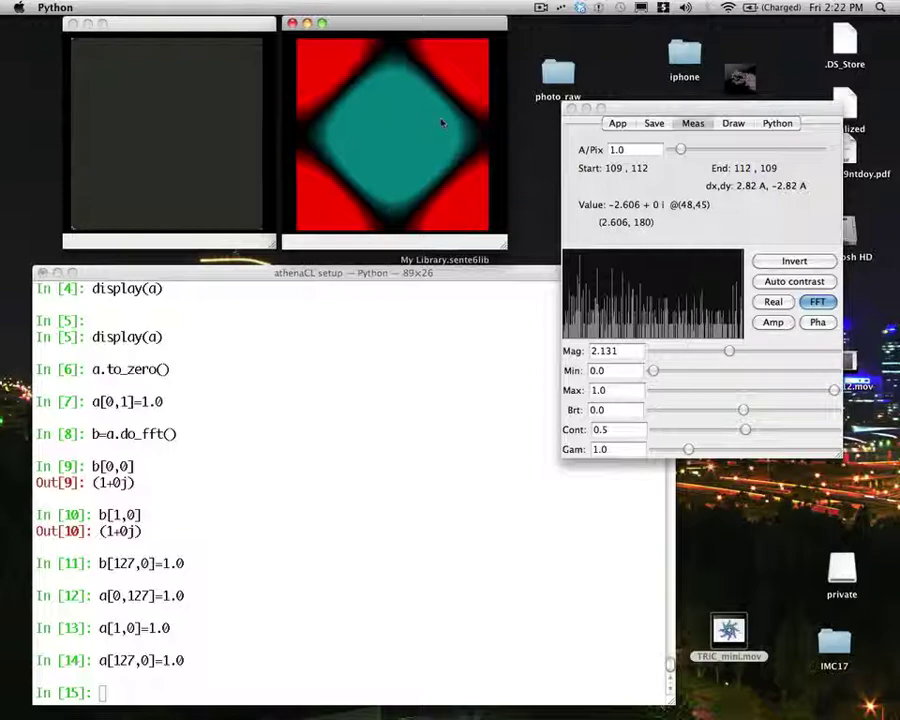
click(785, 282)
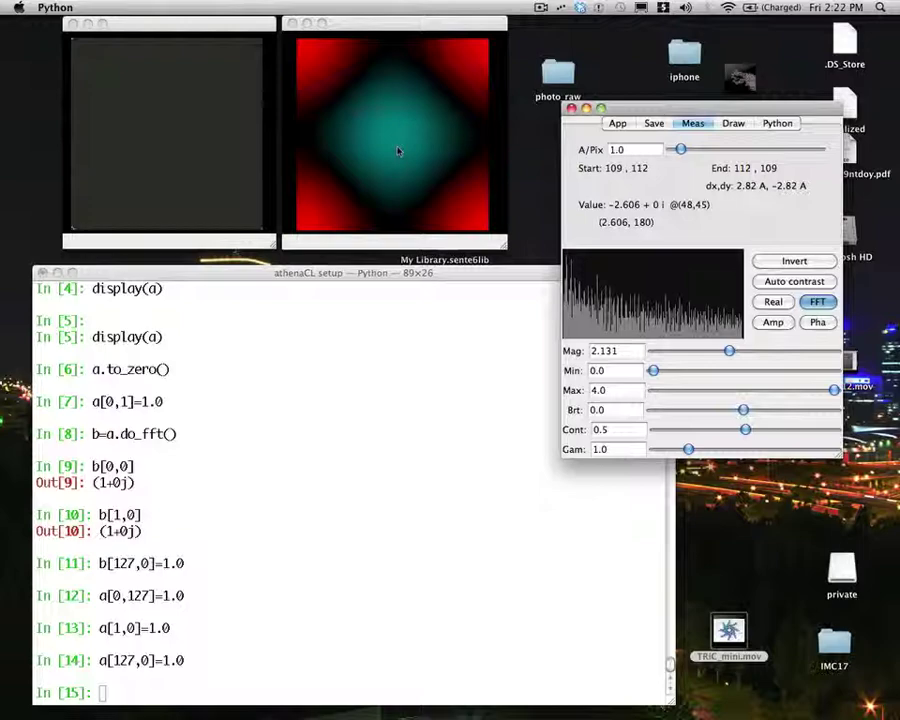
Use the Draw tab to paint dots at the grey image's bottom-left and top-left corners
click(180, 175)
mouse_move(486, 186)
mouse_down()
mouse_move(208, 327)
mouse_move(179, 320)
mouse_up()
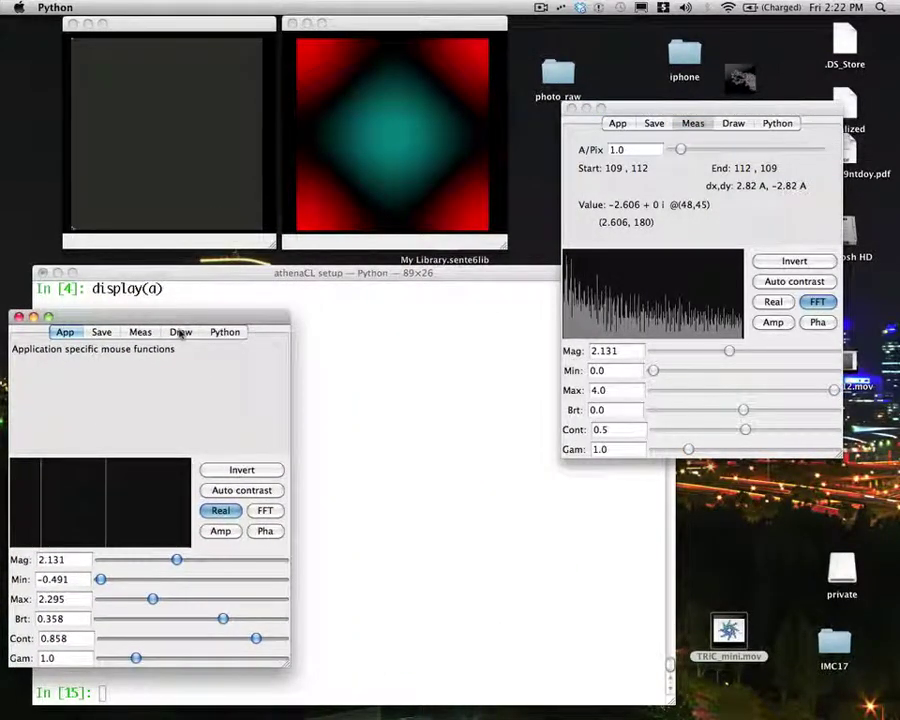
click(182, 333)
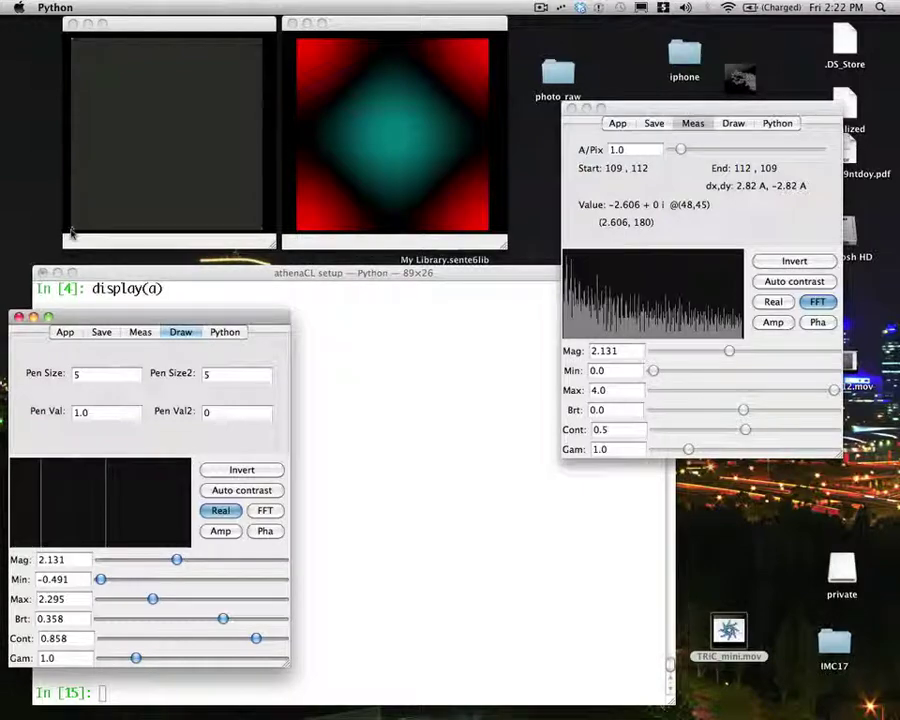
click(72, 232)
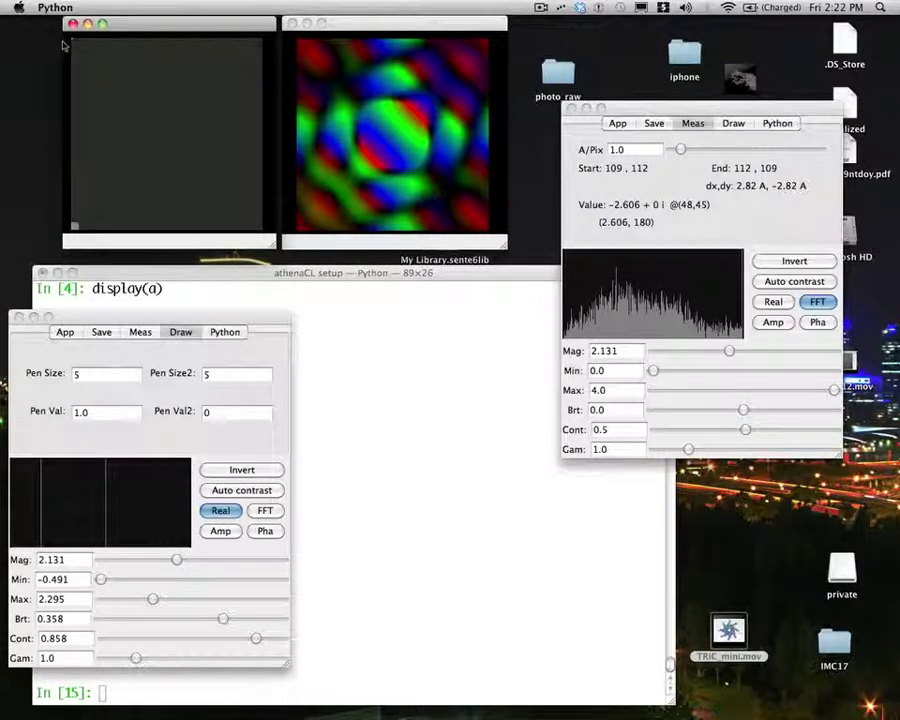
click(73, 43)
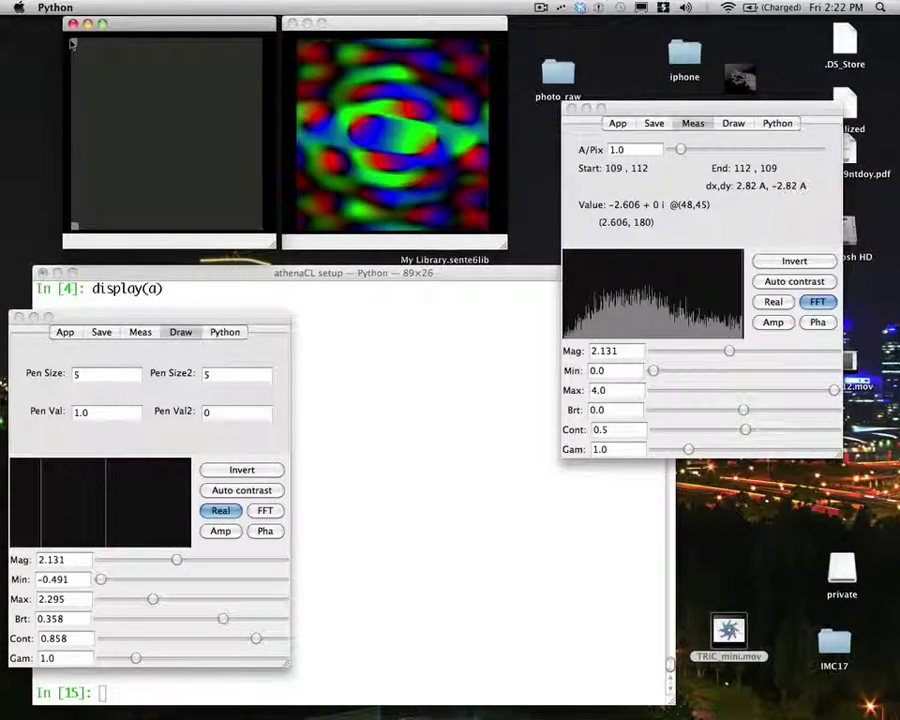
Paint two more corner dots, then show the Fourier transform as auto-contrasted amplitude
click(255, 45)
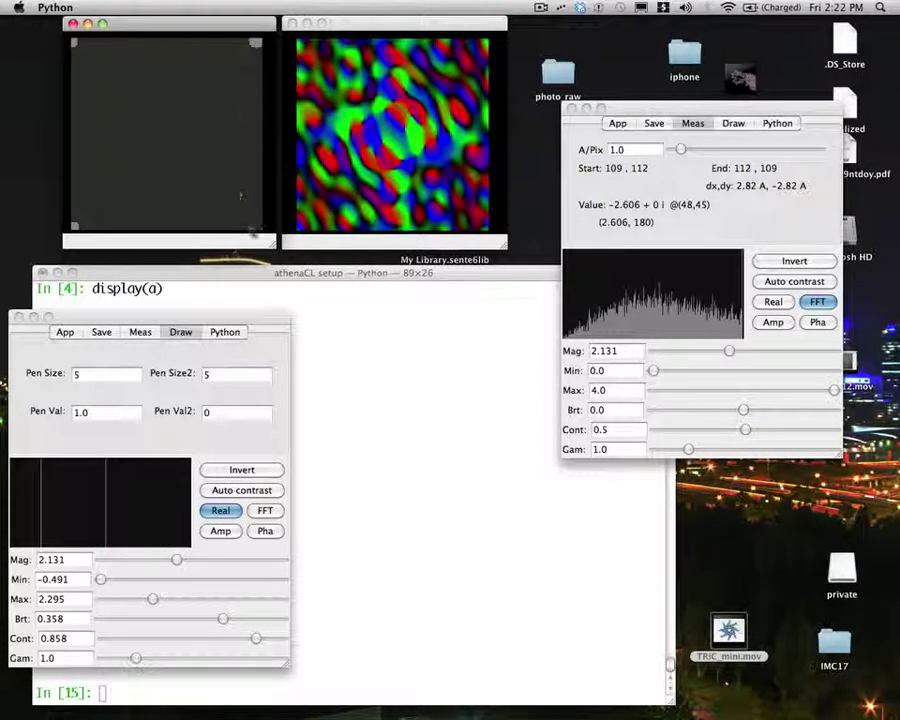
click(257, 228)
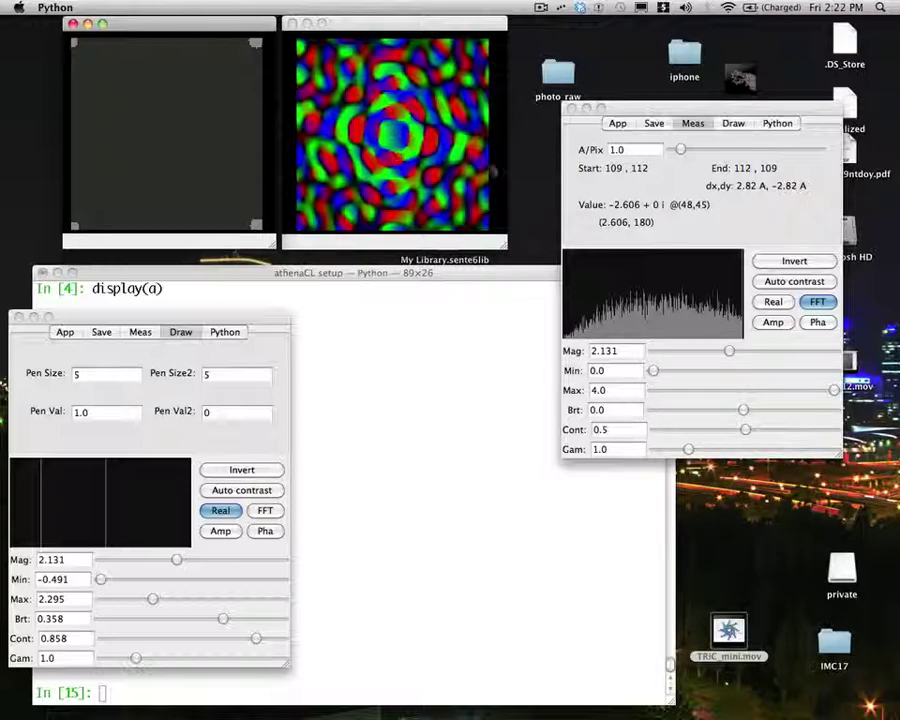
click(814, 282)
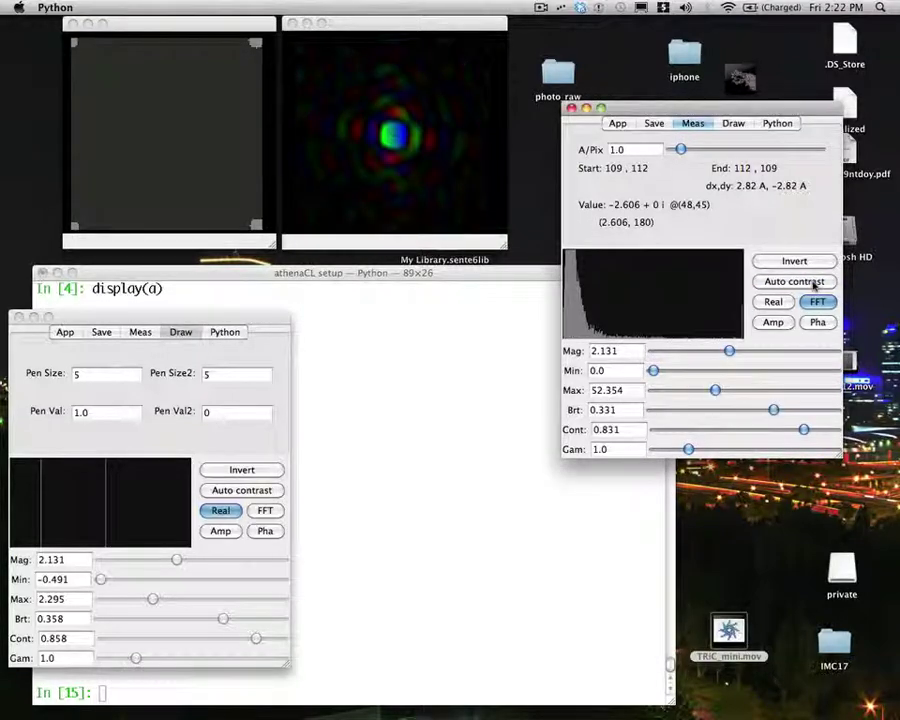
click(776, 323)
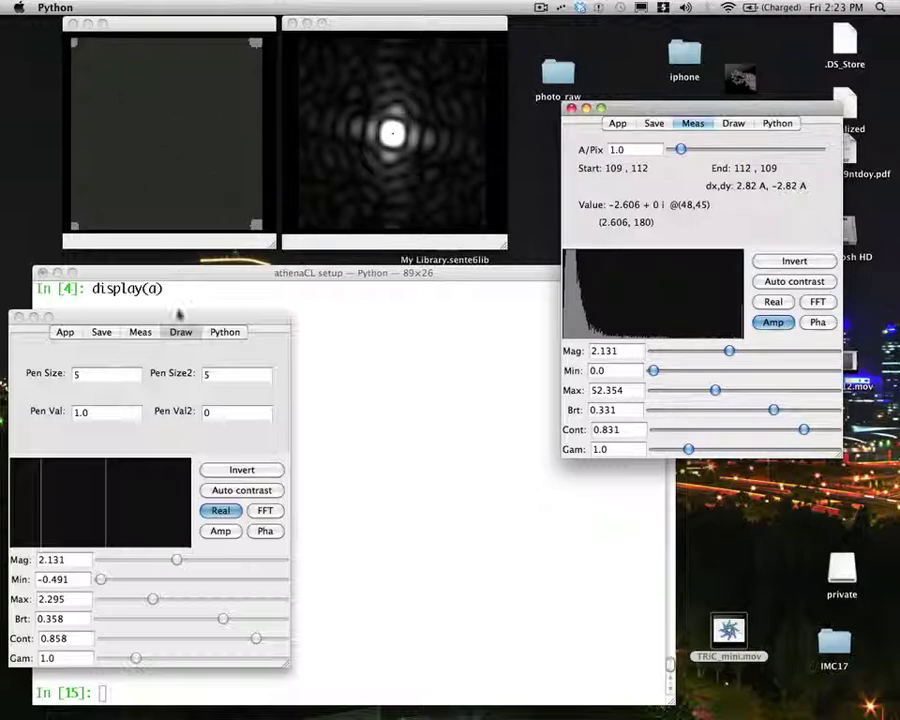
drag(177, 315, 359, 369)
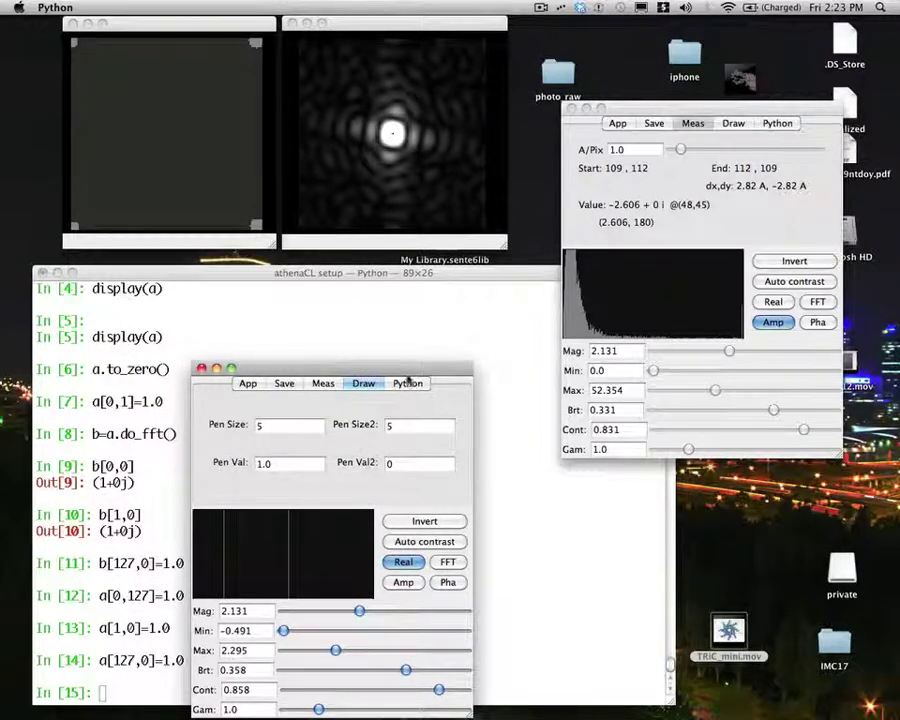
Zero the displayed image by running img.to_zero() from the control panel's Python tab
drag(414, 368, 243, 266)
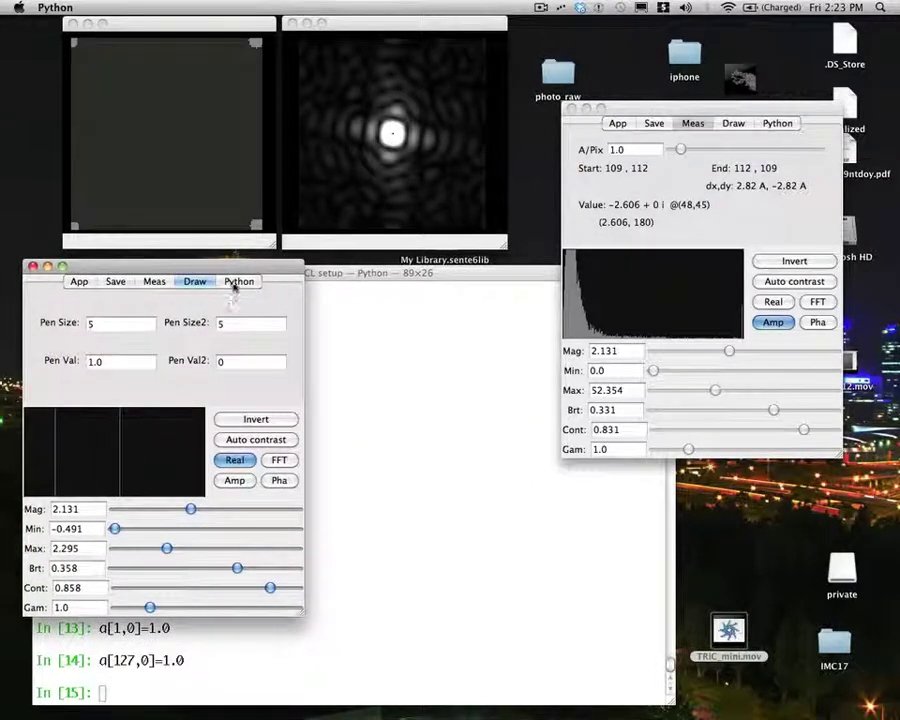
click(238, 281)
click(126, 308)
text(img.)
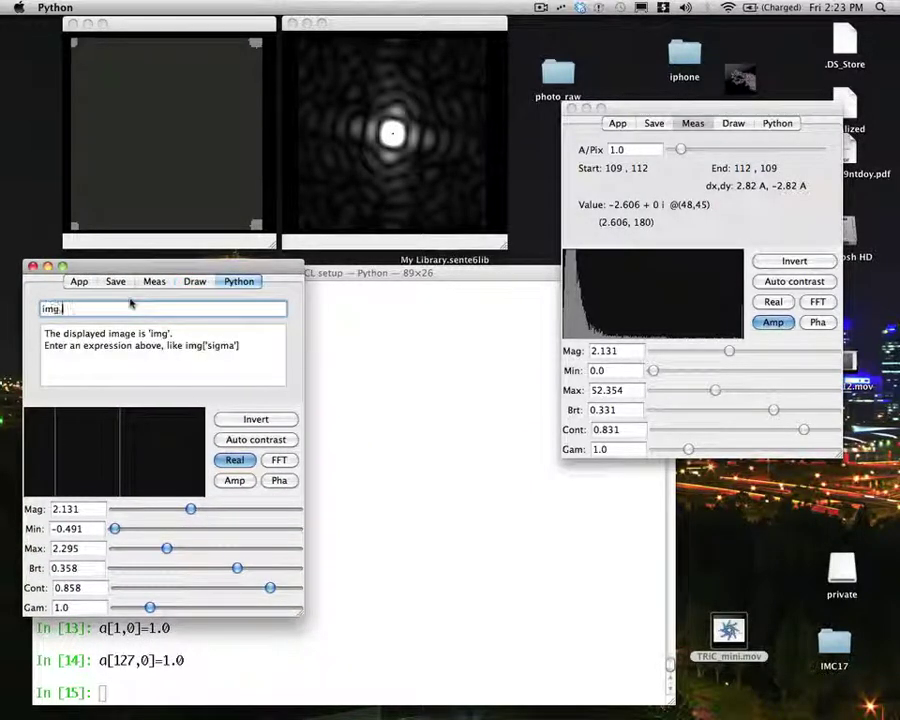
text(to_zero()
key(Return)
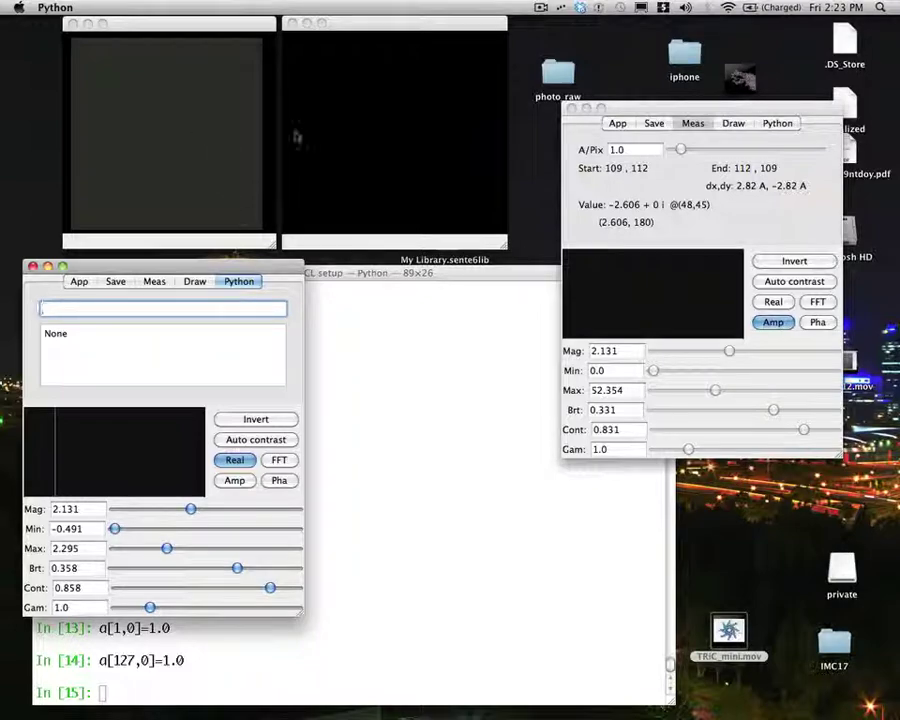
click(166, 138)
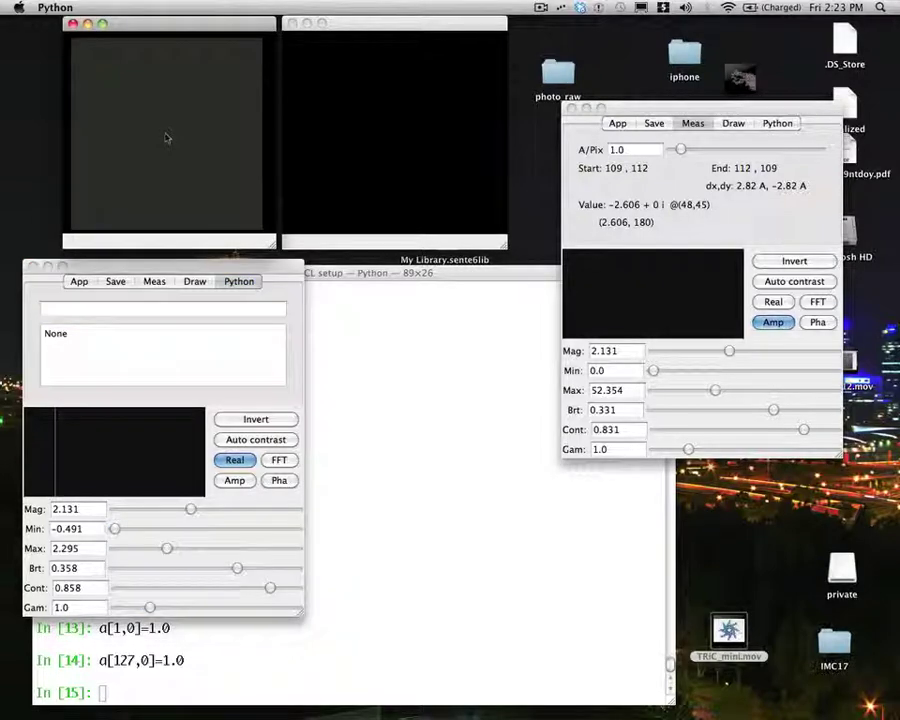
Paint a large blob at the centre of the zeroed image with the Draw tool
click(195, 281)
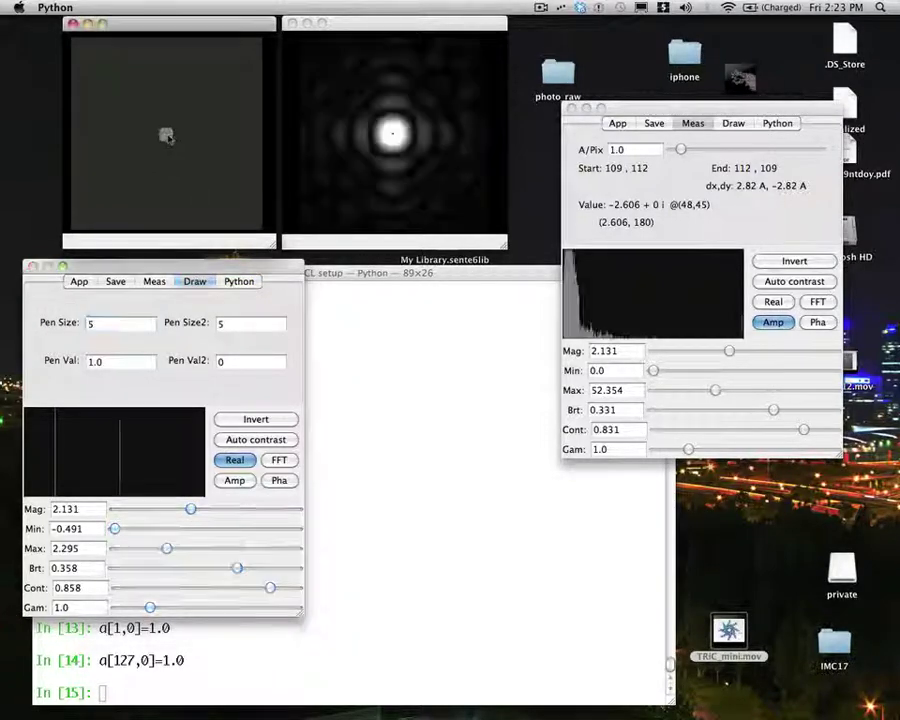
click(166, 136)
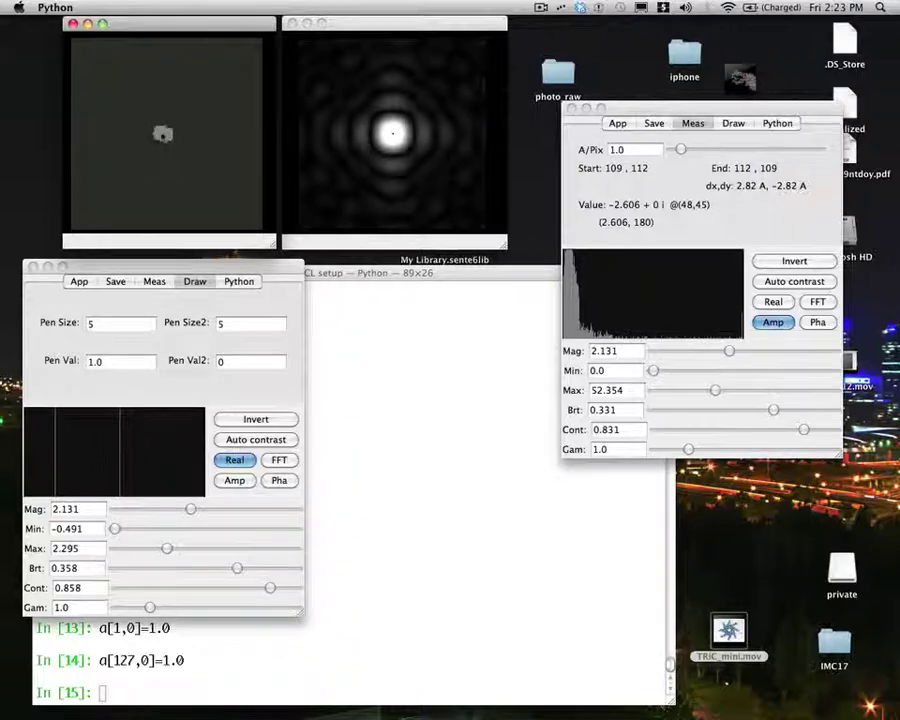
mouse_move(165, 137)
mouse_down()
mouse_move(185, 118)
mouse_move(152, 107)
mouse_move(188, 128)
mouse_up()
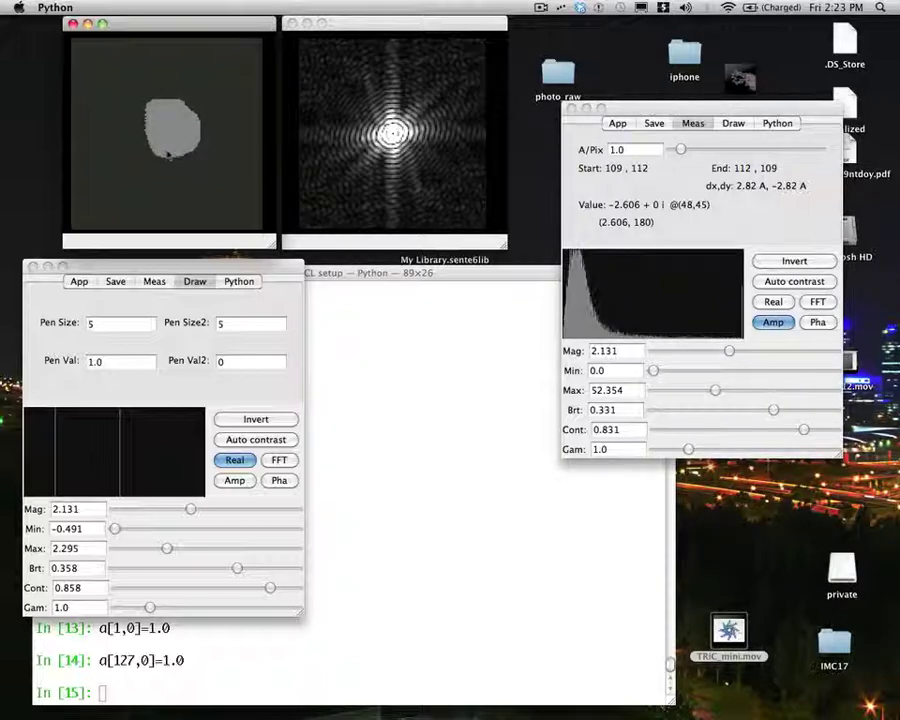
mouse_move(130, 106)
mouse_down()
mouse_move(167, 94)
mouse_move(148, 150)
mouse_move(157, 101)
mouse_up()
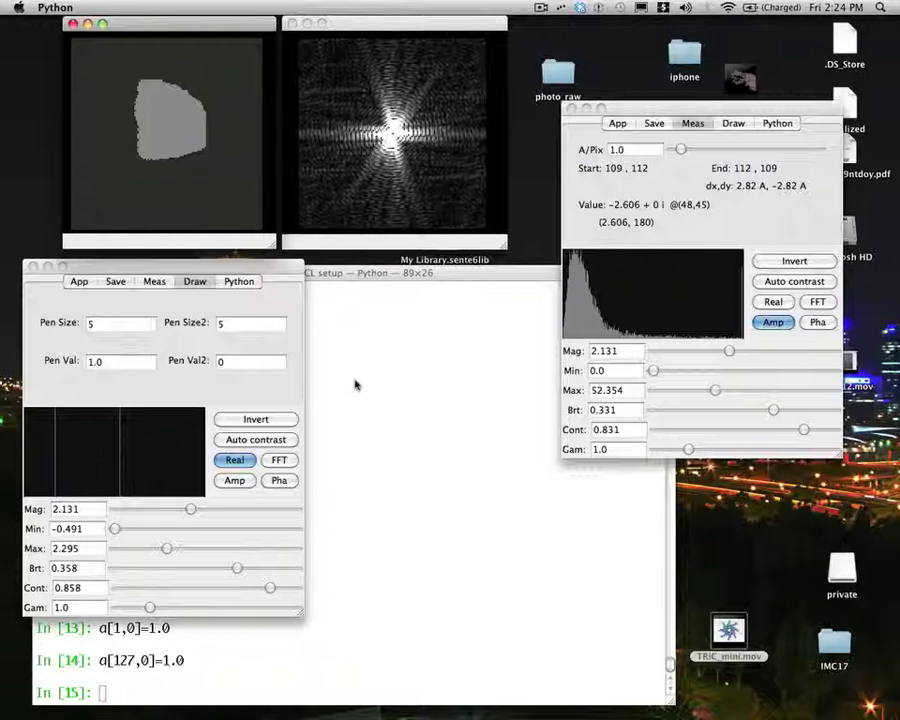
Zero image a with a.to_zero() in the shell
click(430, 410)
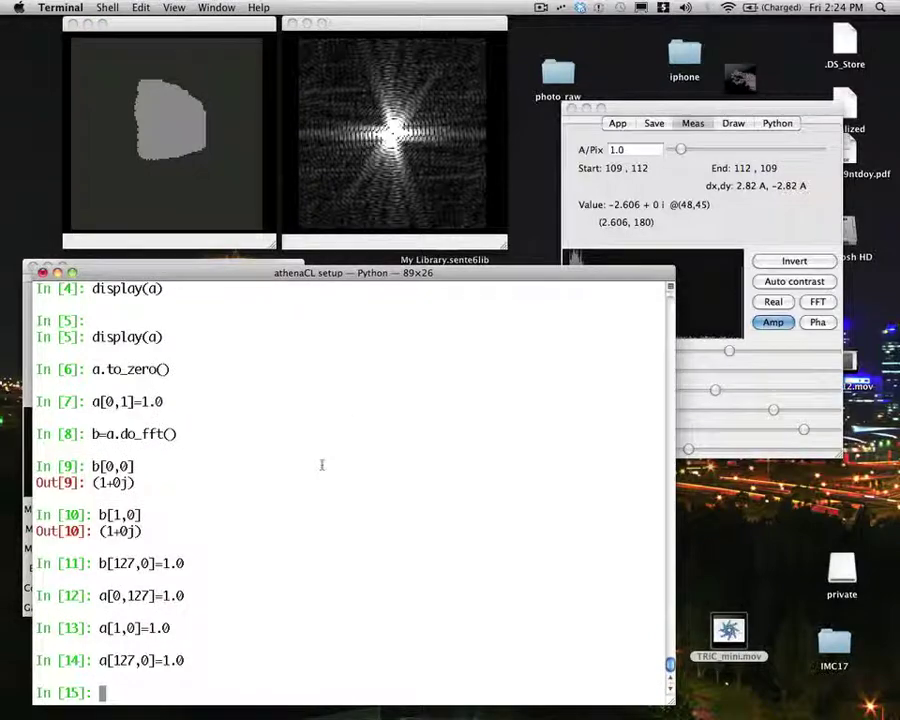
text(a.to_ero)
key(BackSpace)
key(BackSpace)
key(BackSpace)
text(zero())
key(Return)
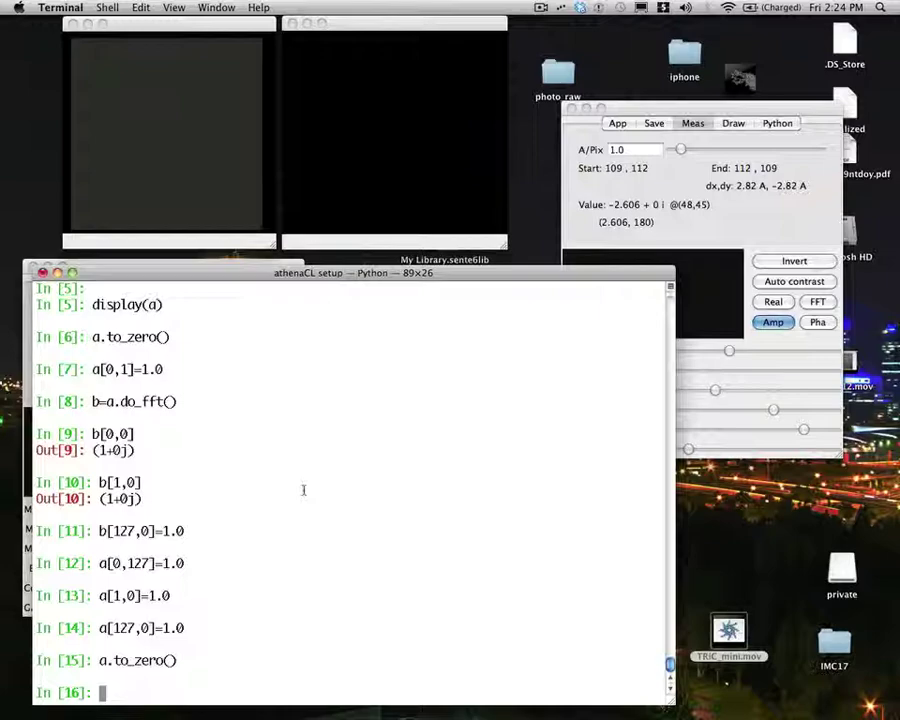
Set pixel a[30,30] to 1.0
text(a[)
text(30,)
text(30)
text()=1)
key(BackSpace)
key(BackSpace)
key(BackSpace)
text(]=1.0)
key(Return)
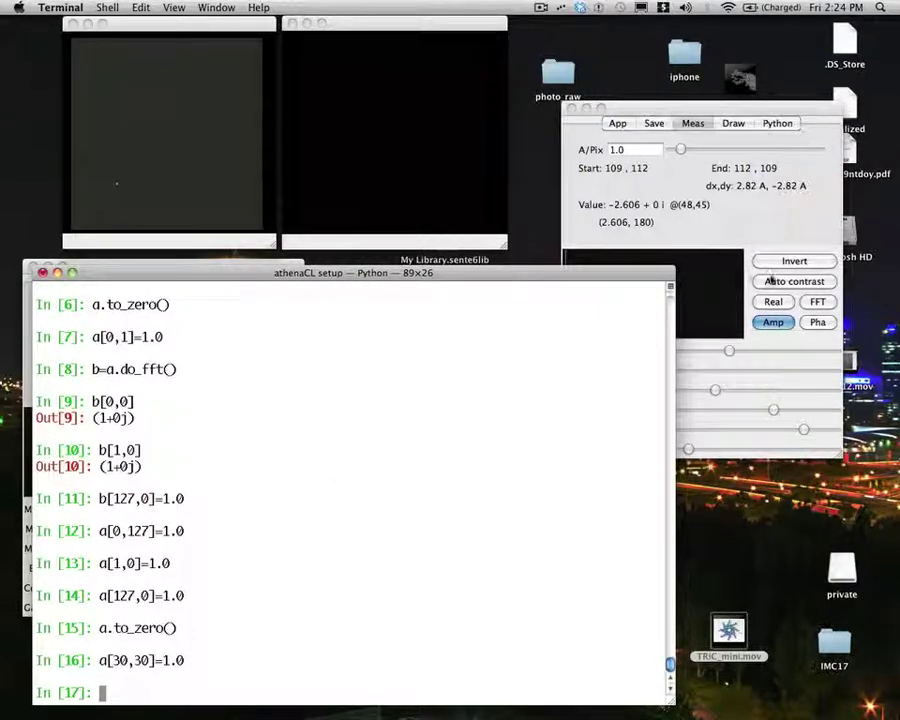
Auto-contrast the display and switch it to the complex FFT view
click(773, 281)
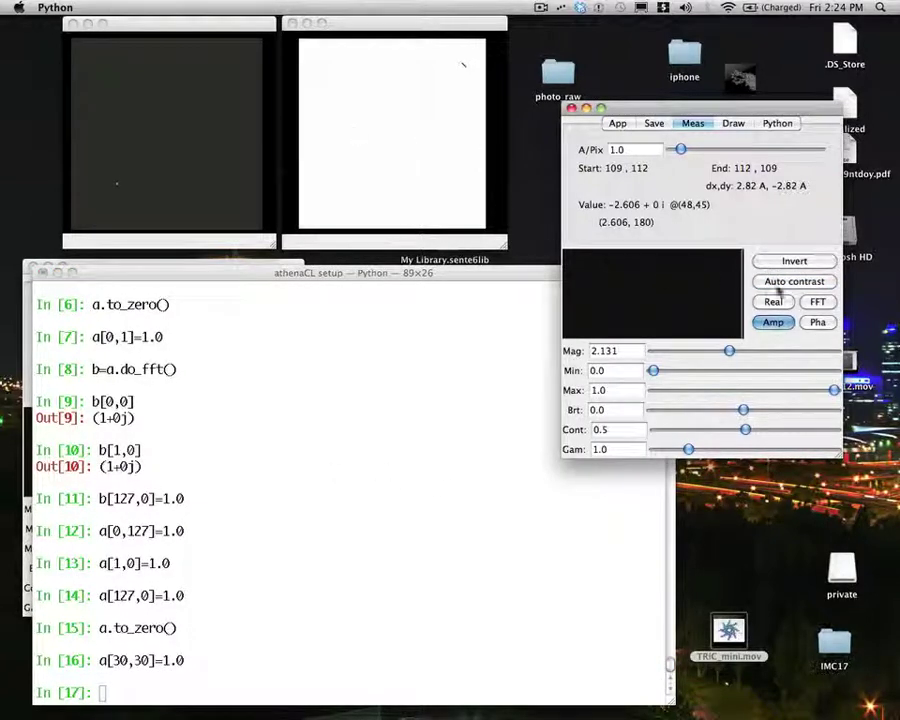
click(817, 302)
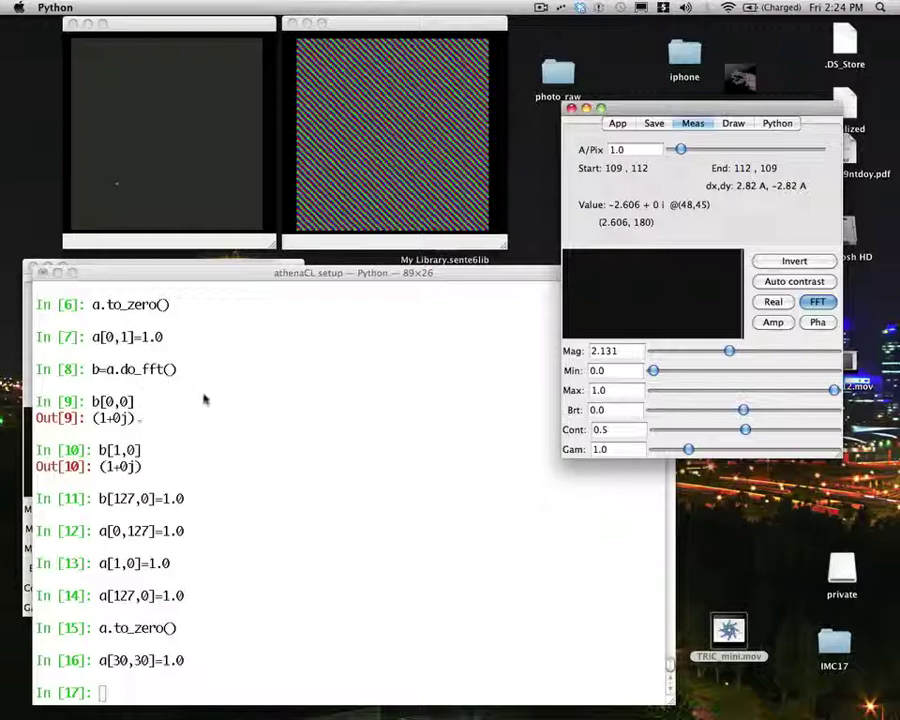
click(244, 442)
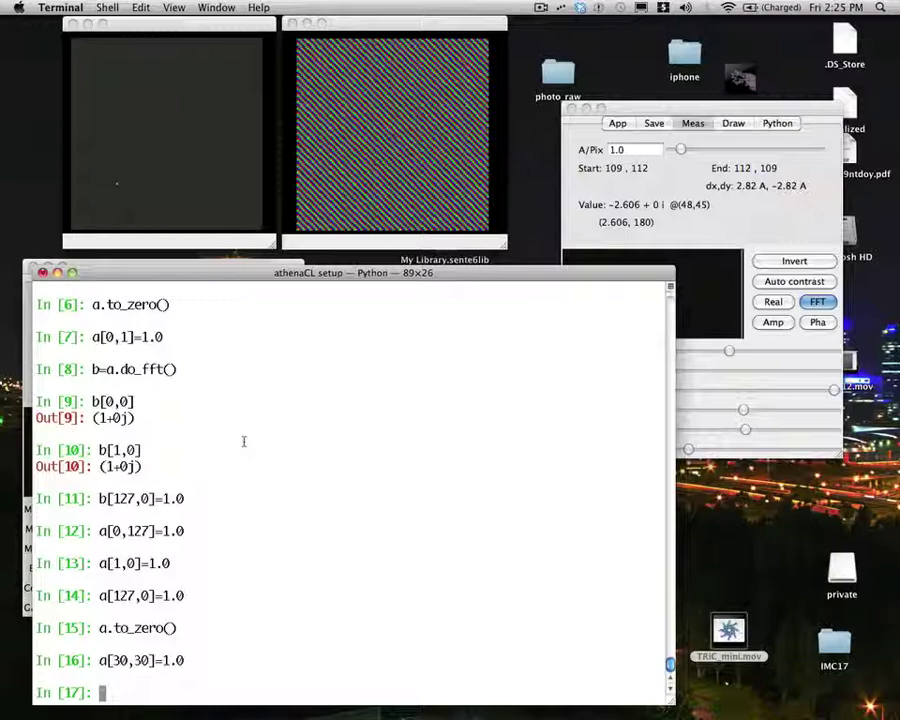
Run a.to_one(), then apply mask.sharp in place with outer_radius 8.0
text(a.to)
text(_one())
key(Return)
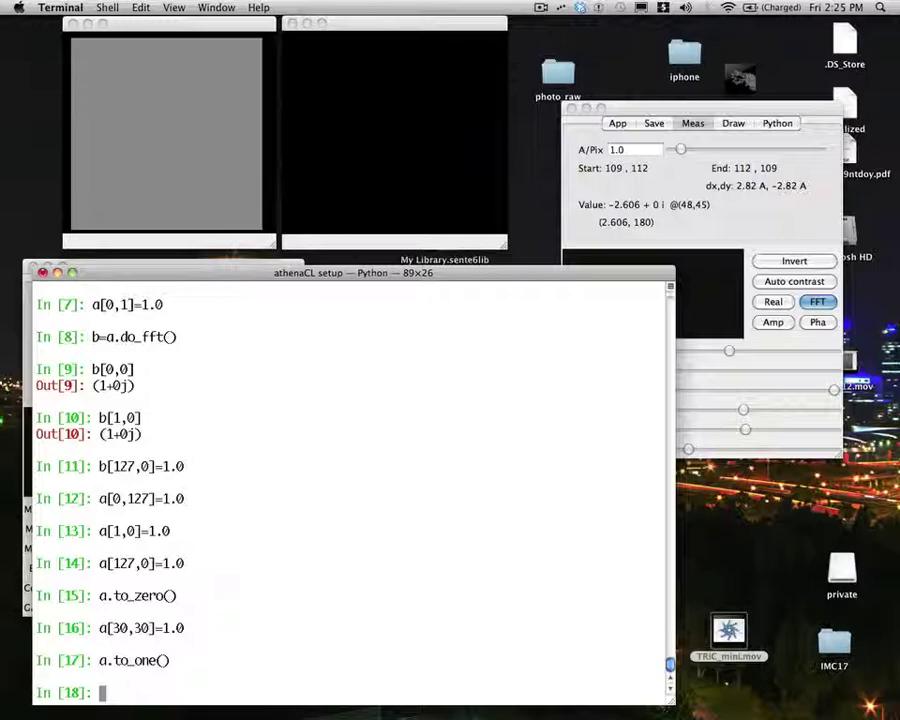
text(a.process_inplace()
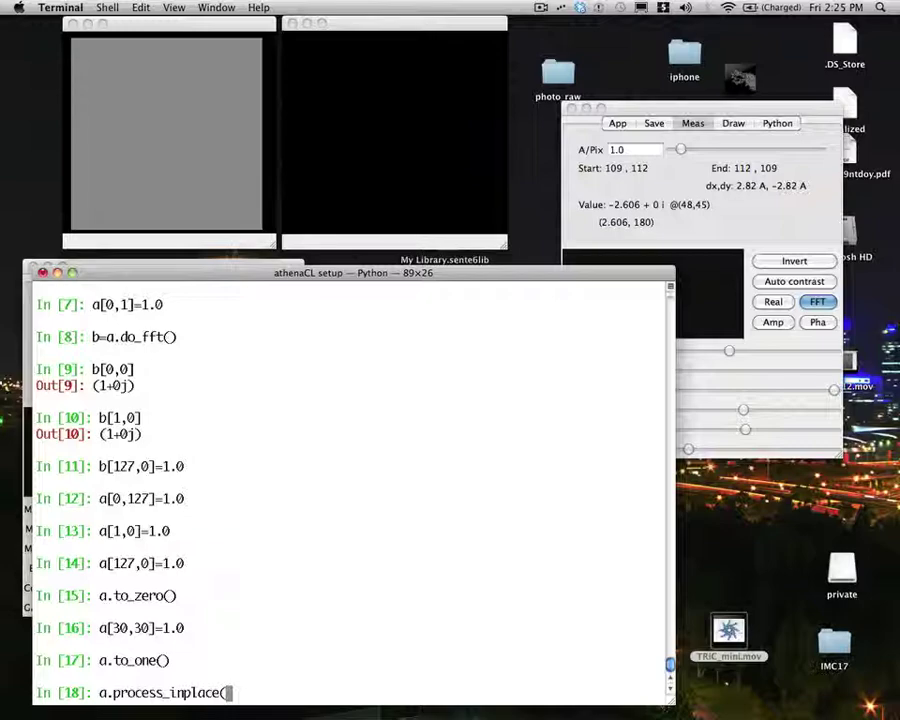
text(")
text(mask.sharp",{"outer_radius":)
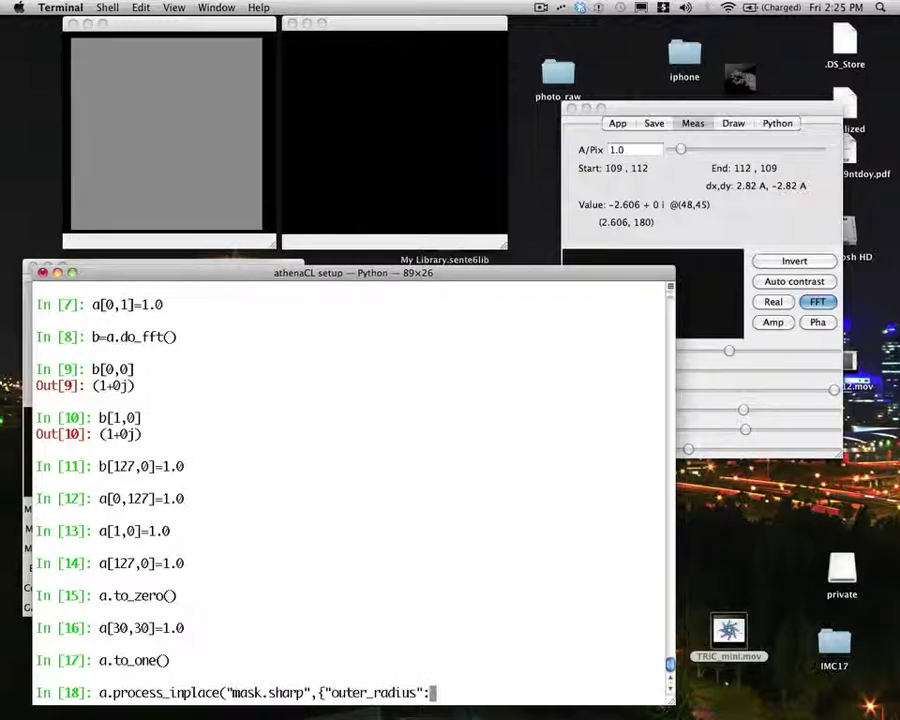
text(8.0}))
key(Return)
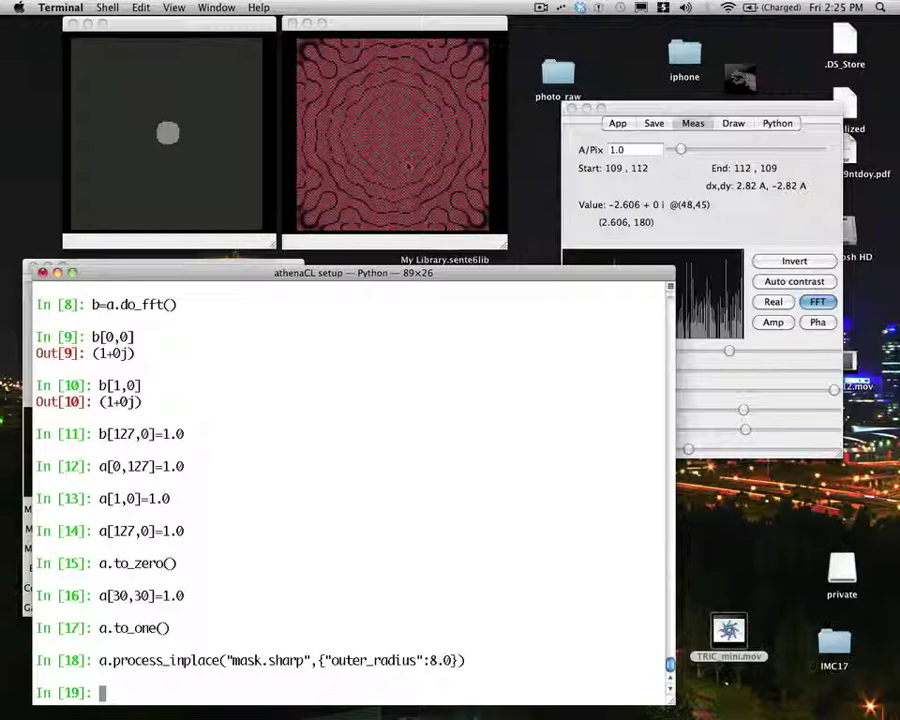
Apply the xform.phaseorigin.tocorner processor in place to image a
mouse_move(386, 155)
mouse_down()
mouse_move(381, 145)
mouse_move(400, 147)
mouse_up()
text(a.process_inplace("xfor)
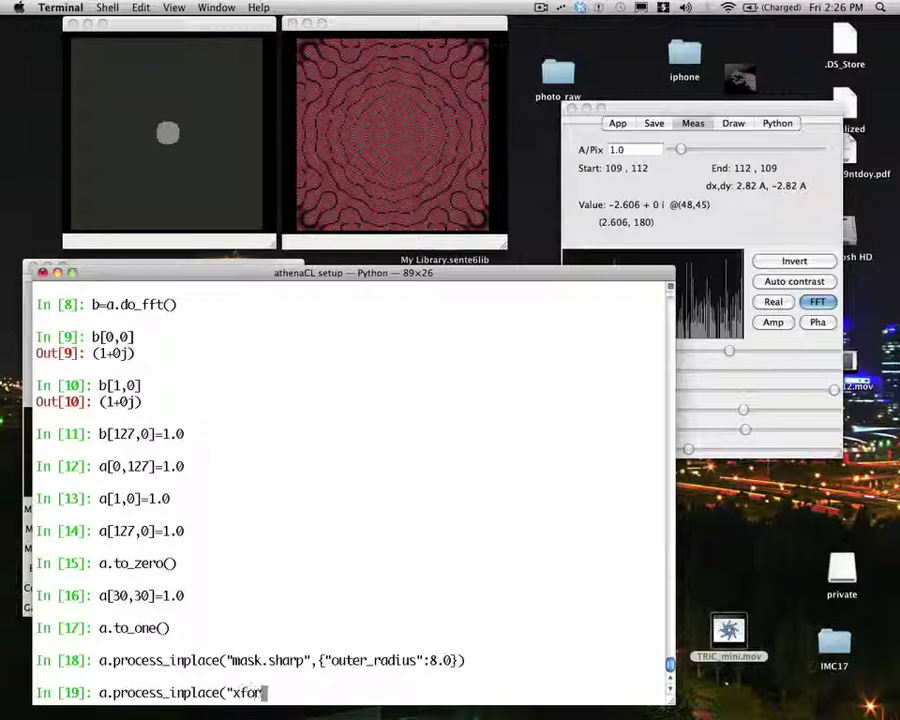
text(m)
text(.)
text(fo)
key(BackSpace)
key(BackSpace)
text(phaseorigin)
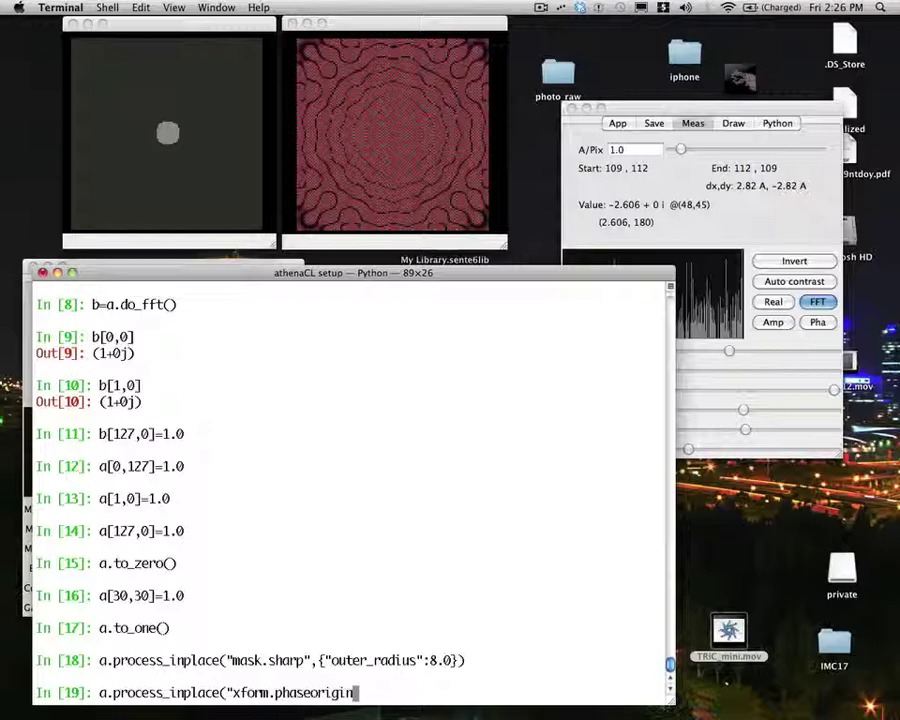
text(.tocorner")
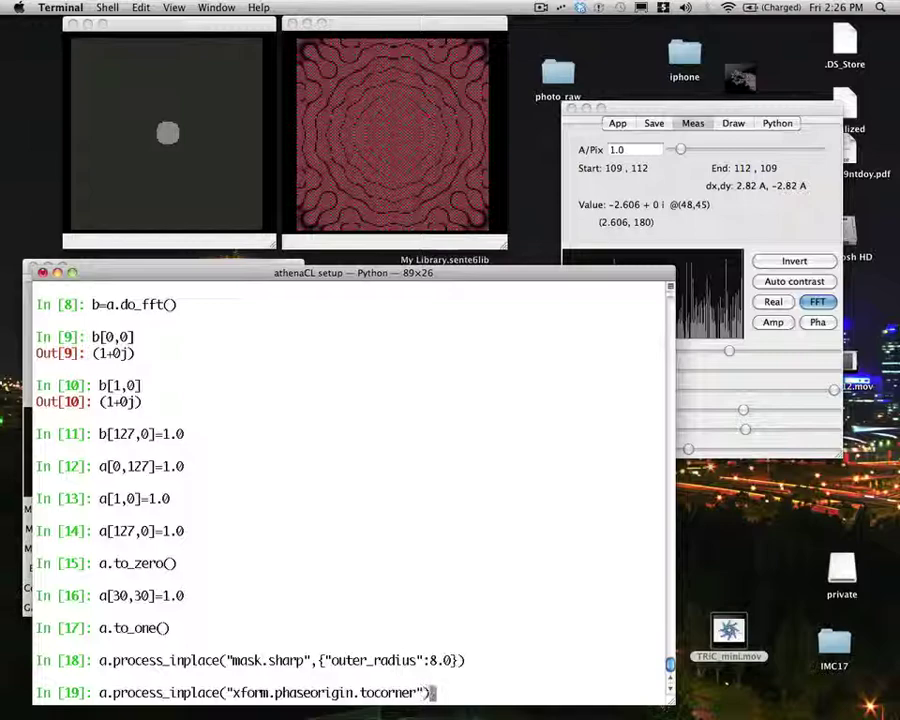
text())
key(Return)
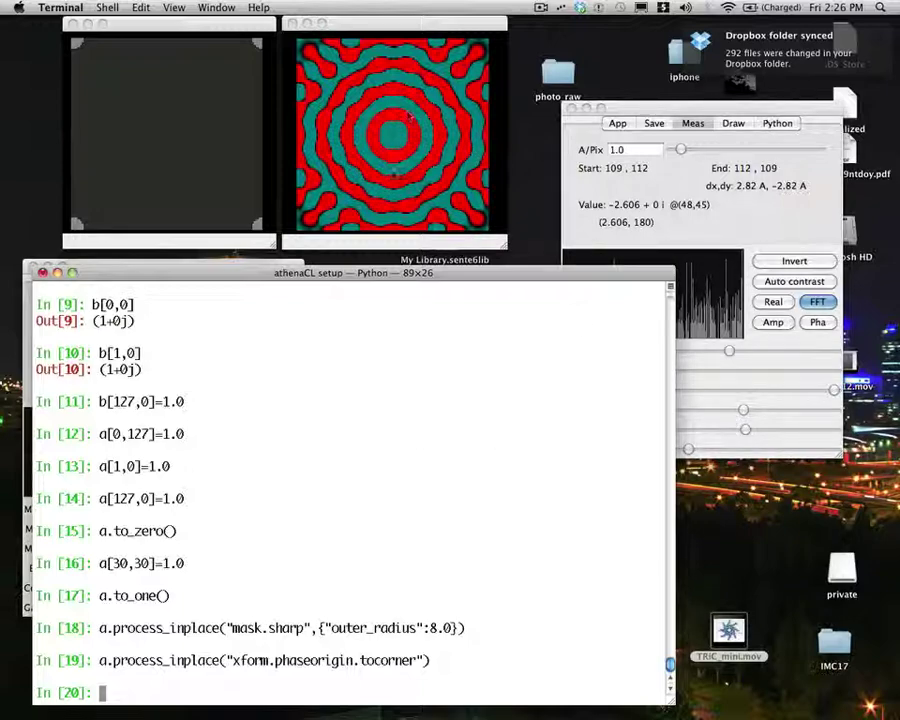
Auto-contrast the Fourier display so the concentric phase rings show against a dark background
click(790, 281)
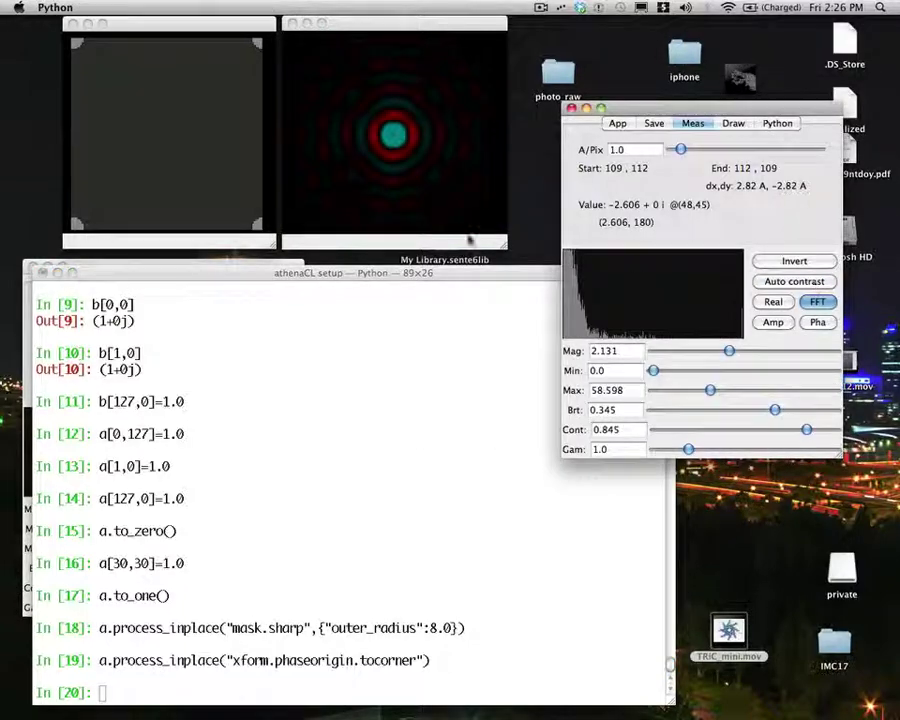